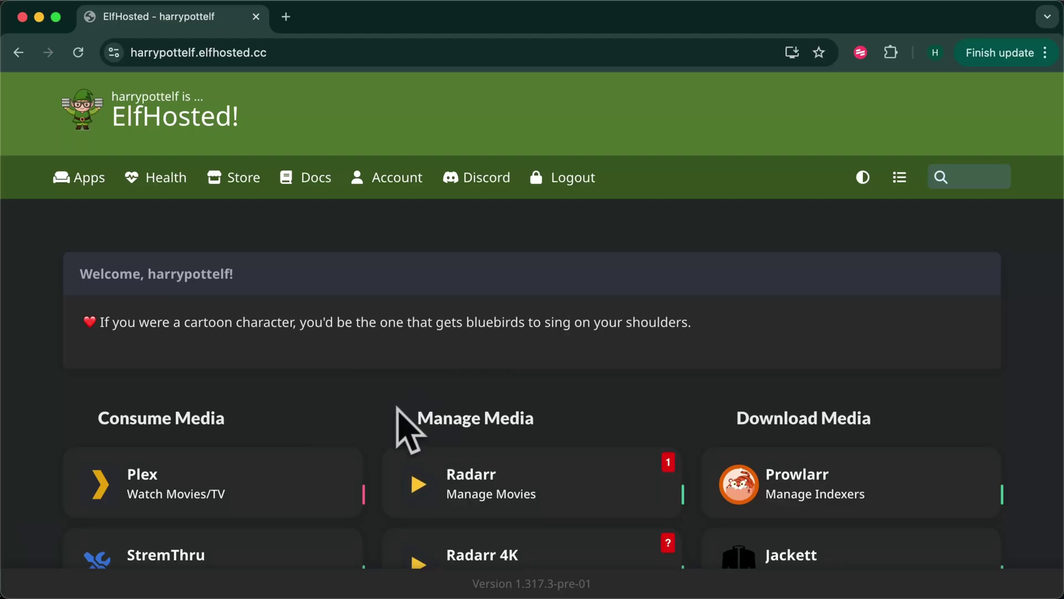
Step: Load plex.tv/claim in a new browser tab and copy the Plex claim code
key("super+t")
type("pl")
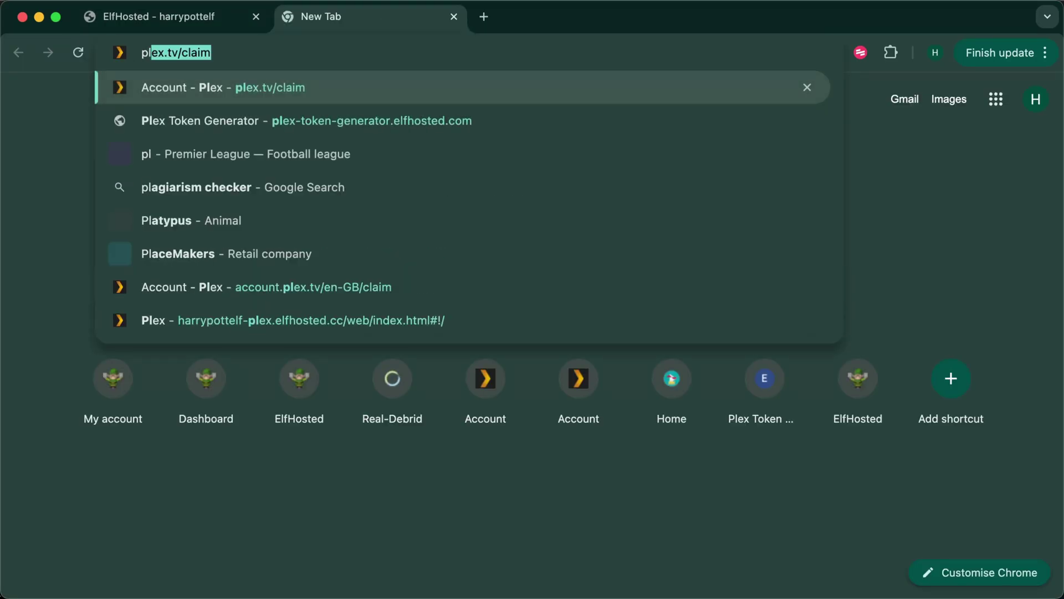
key("Right")
key("Return")
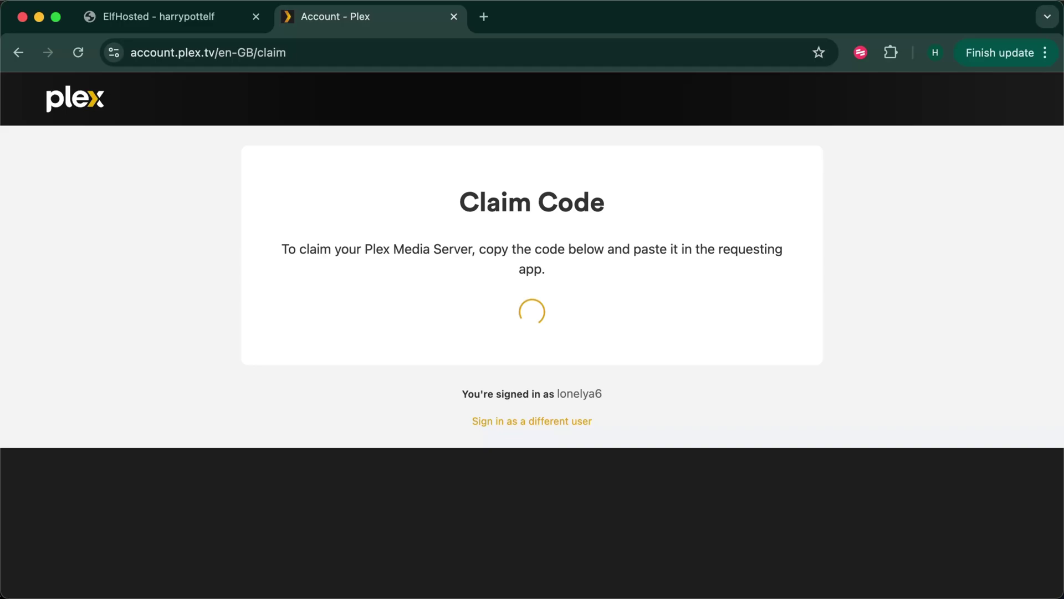
left_click(569, 408)
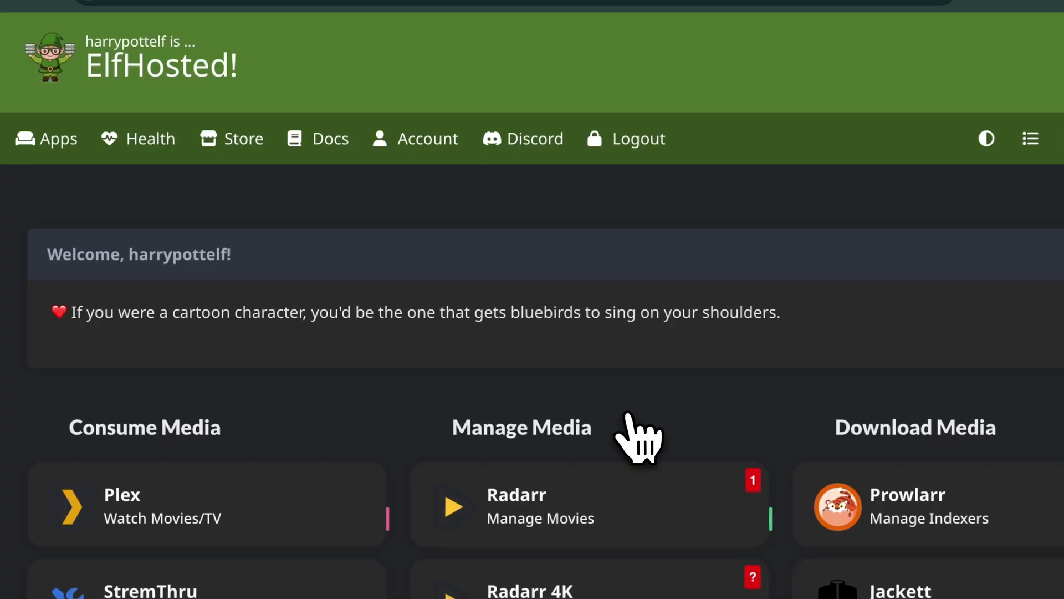
Step: In FileBrowser's shell, run 'elfbot claim plex' with the pasted claim code
scroll(487, 438, "down", 12)
scroll(480, 415, "down", 7)
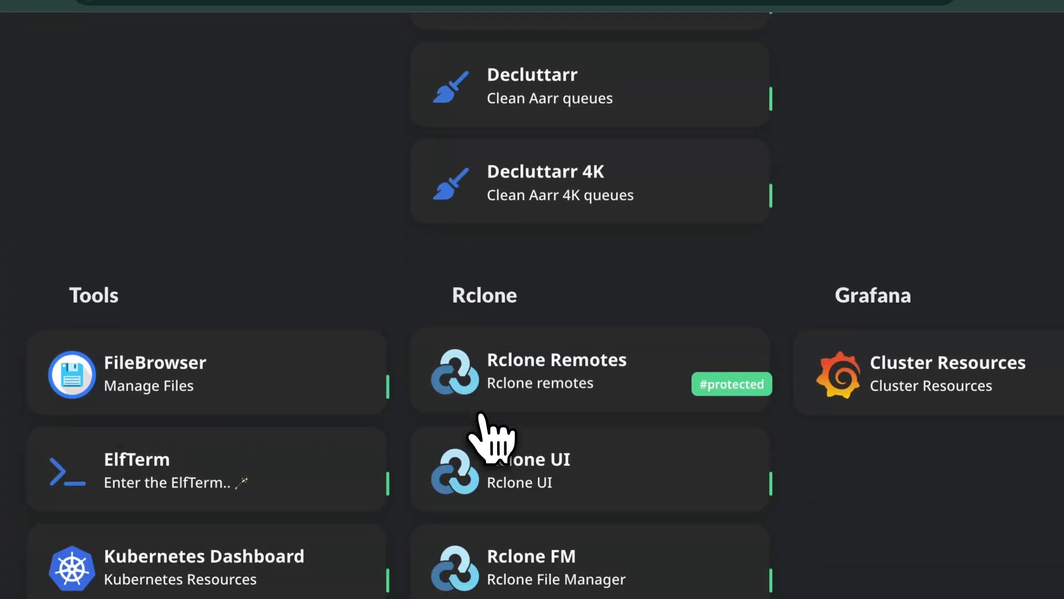
left_click(164, 368)
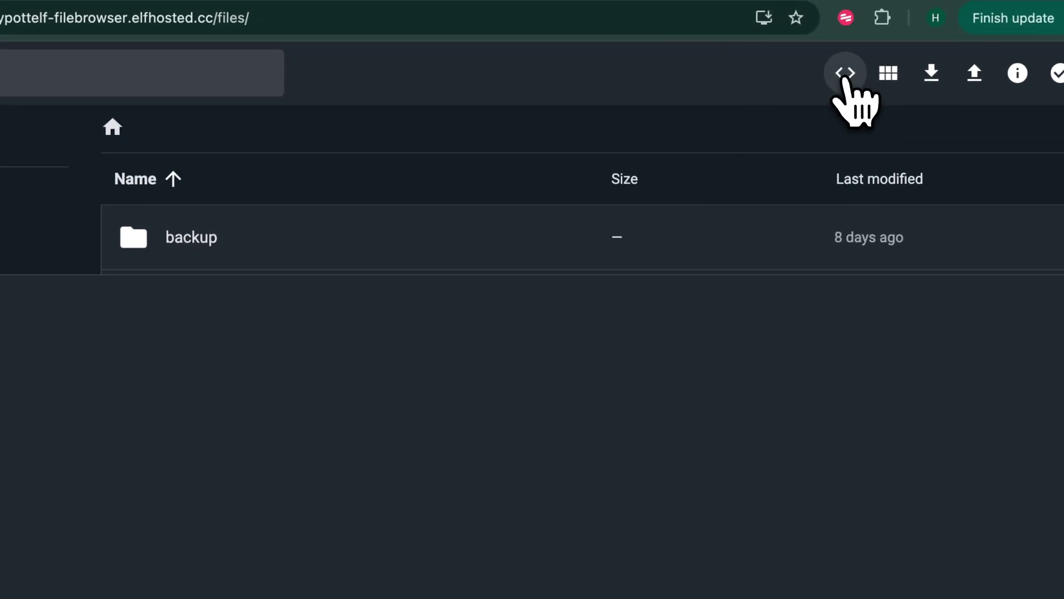
left_click(843, 74)
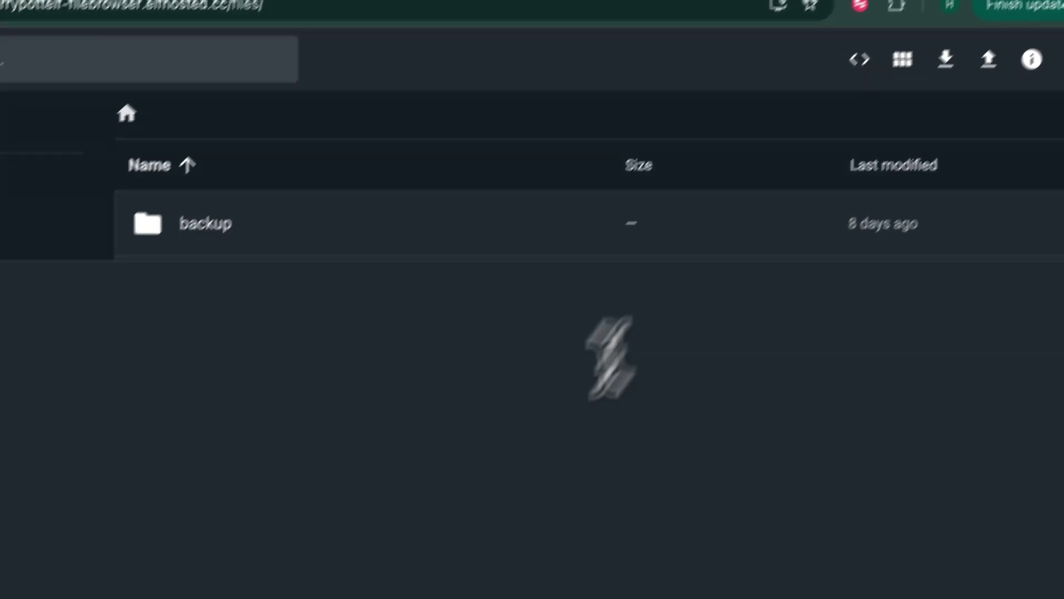
type("elfbot claim plex")
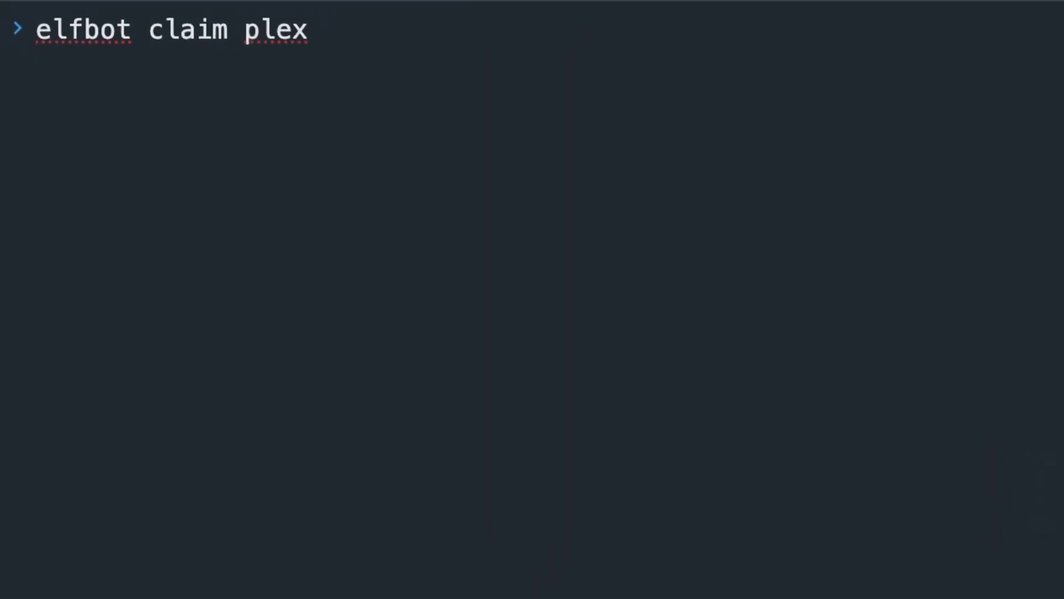
key("ctrl+v")
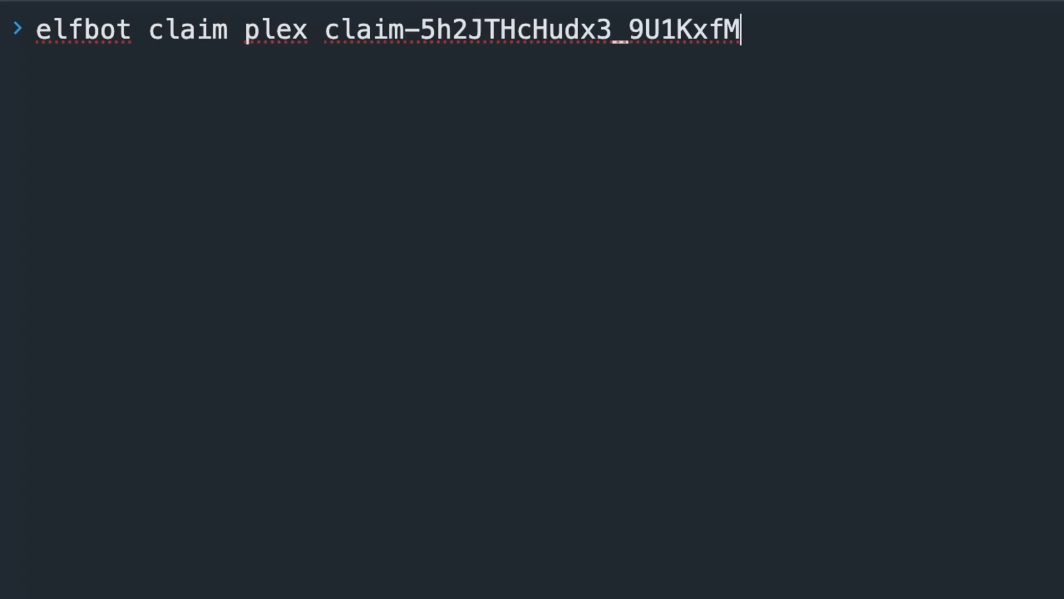
key("Return")
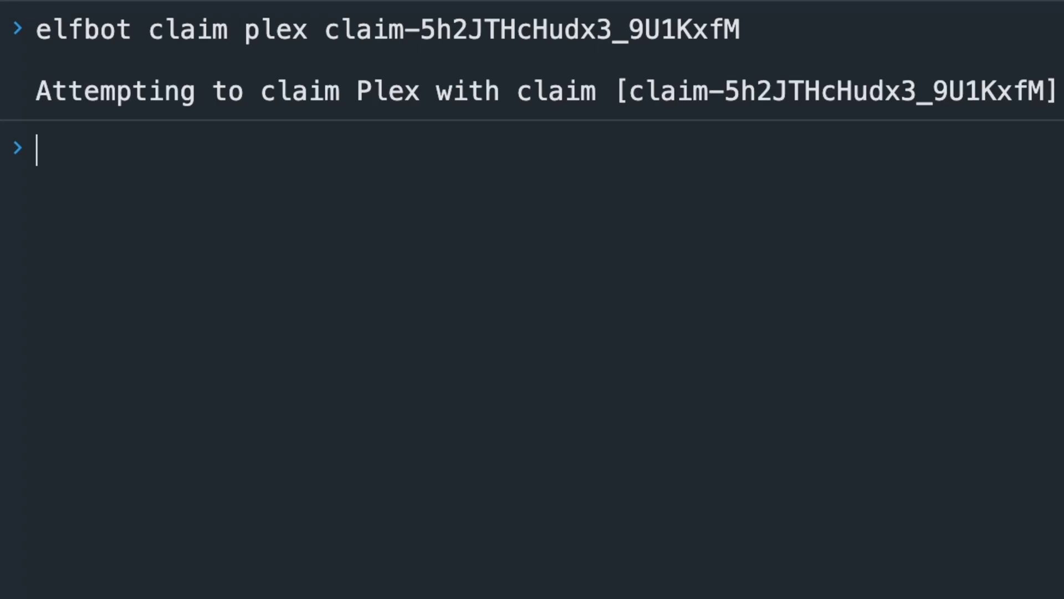
Step: Run 'elfbot env debridav DEBRIDAV_DEBRIDCLIENTS=easynews' in the shell
type("ot en")
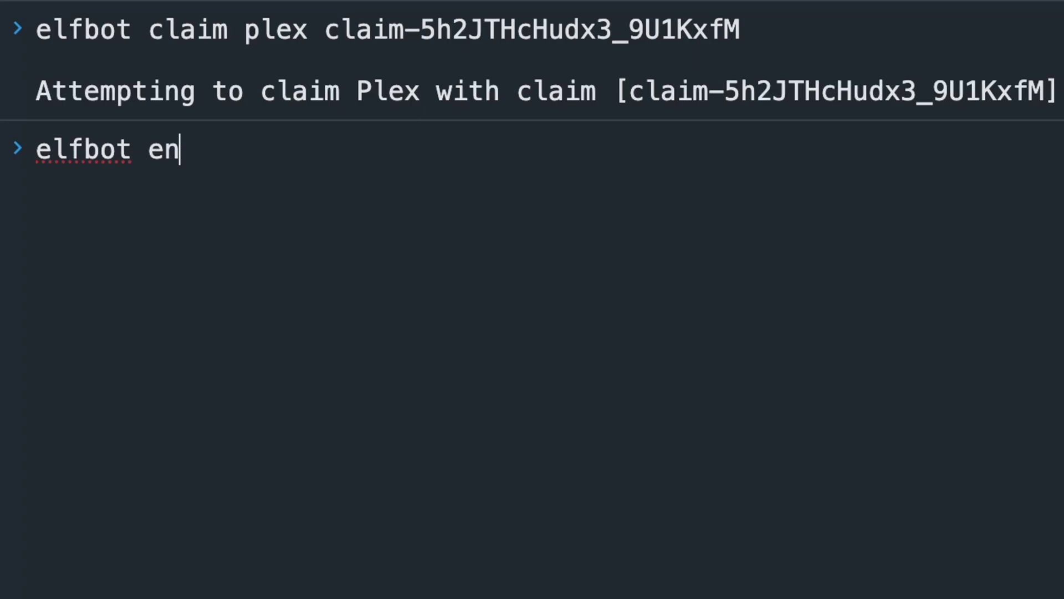
type("v debridav")
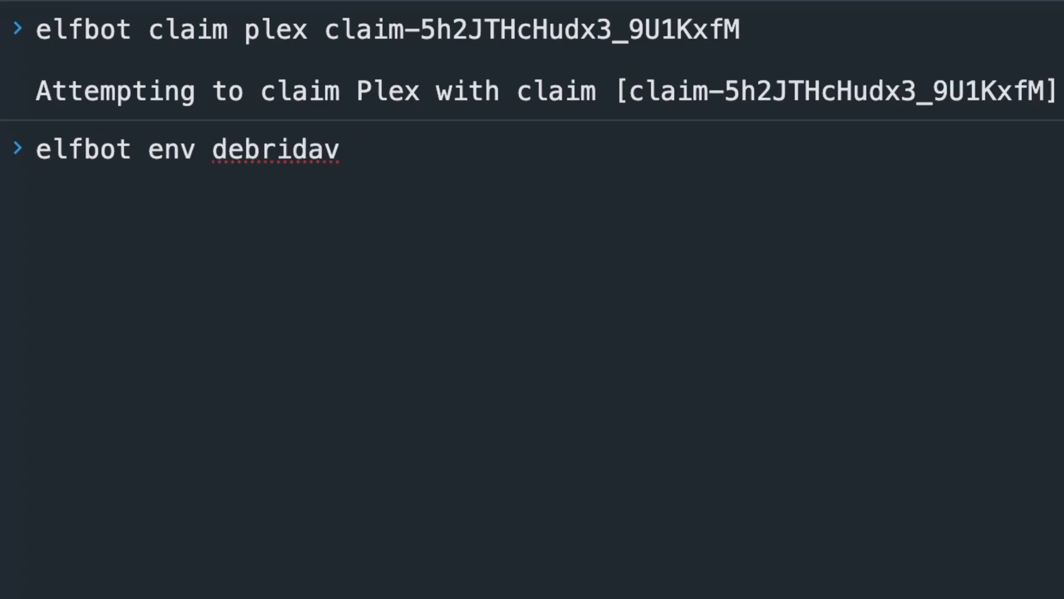
type(" DEBRIDAV")
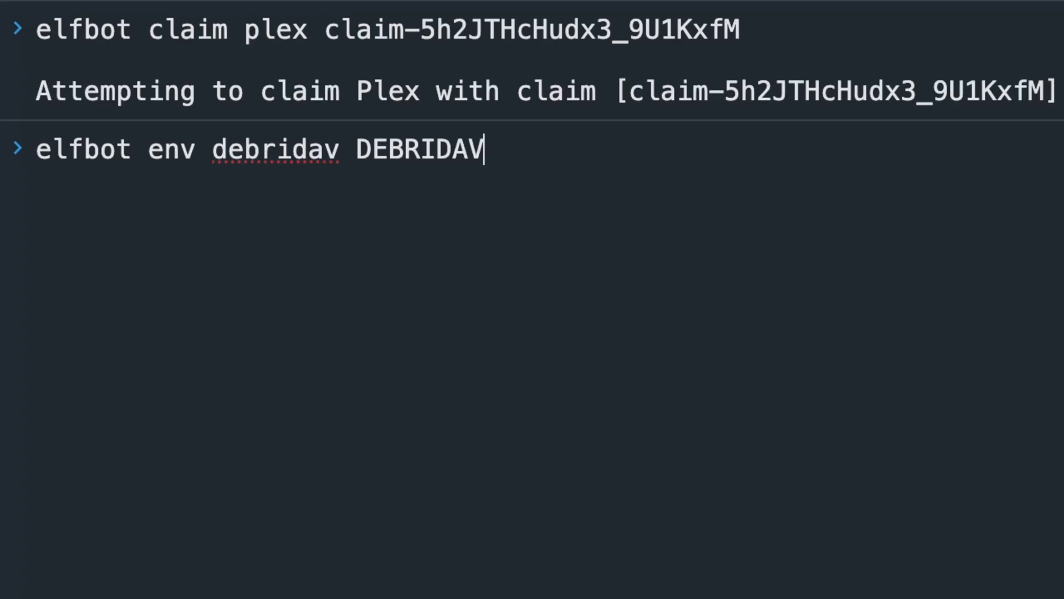
type("_DEBRIDC")
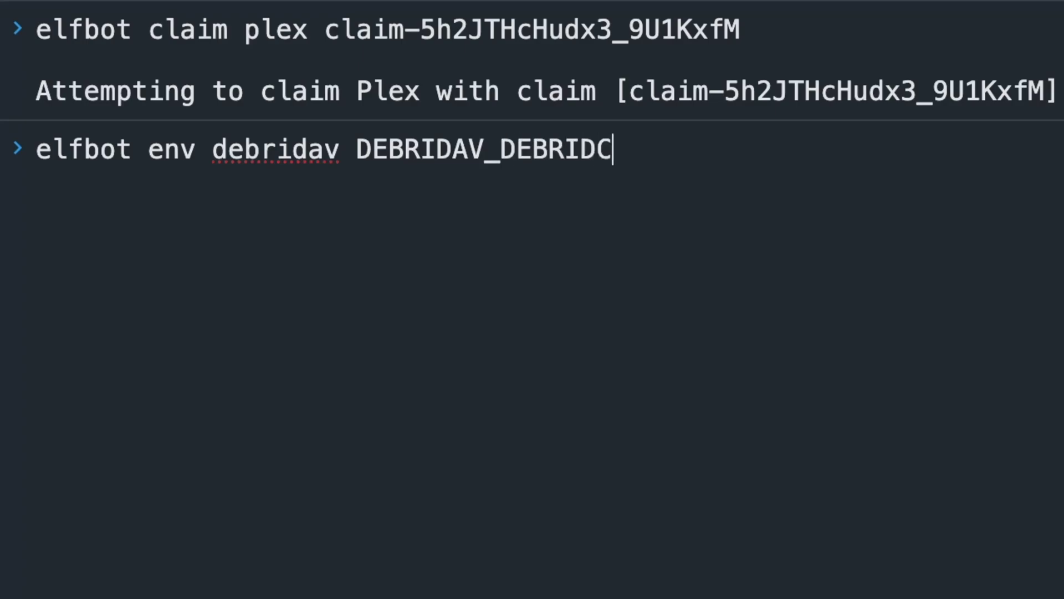
type("LIENTS=")
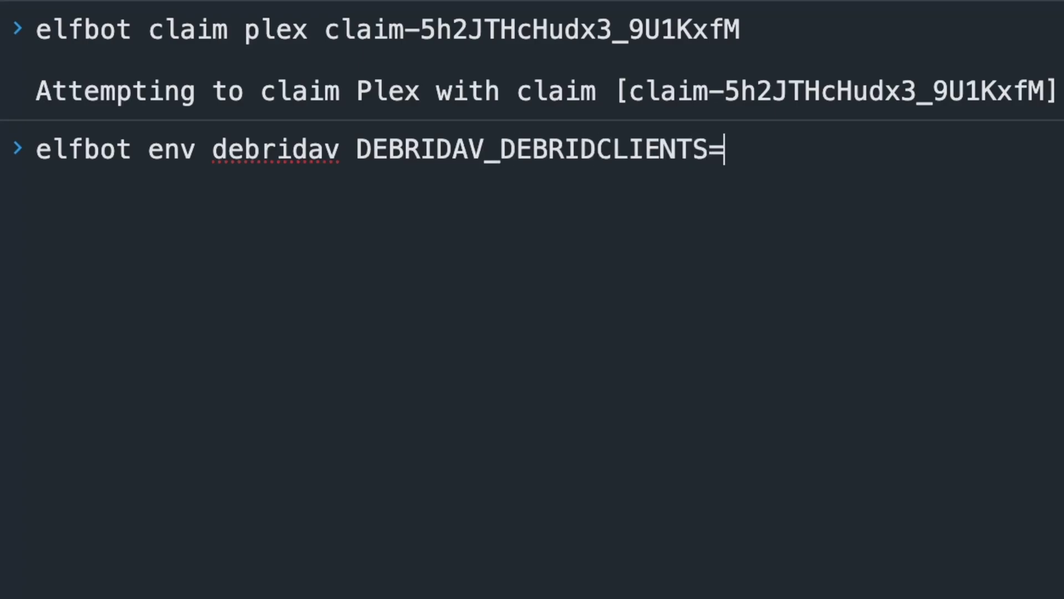
type("easynews")
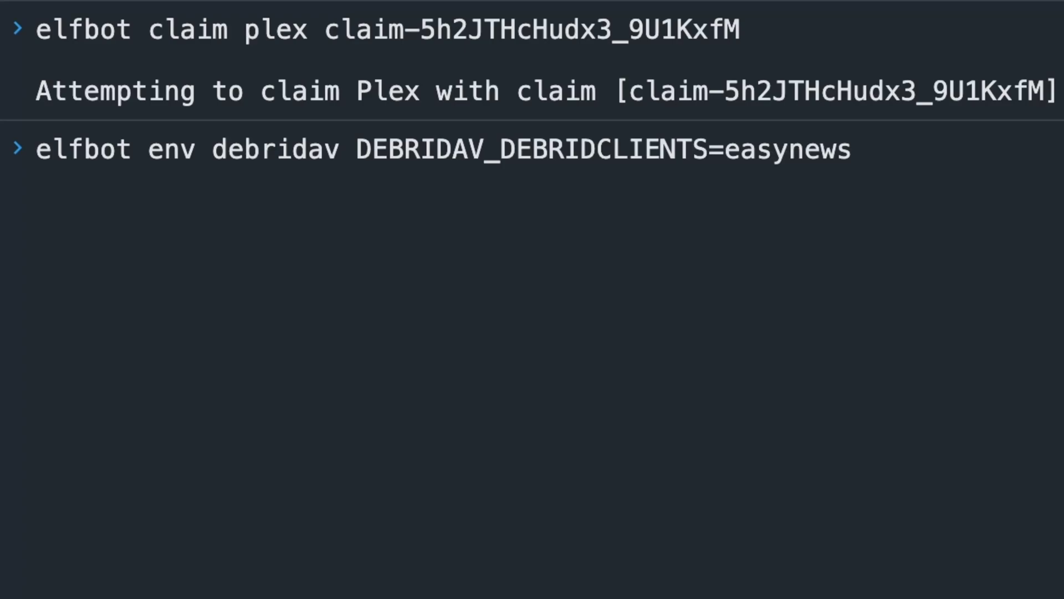
key("Return")
Step: Set debridav's EASYNEWS_USERNAME to the Easynews account username via elfbot env
key("Up")
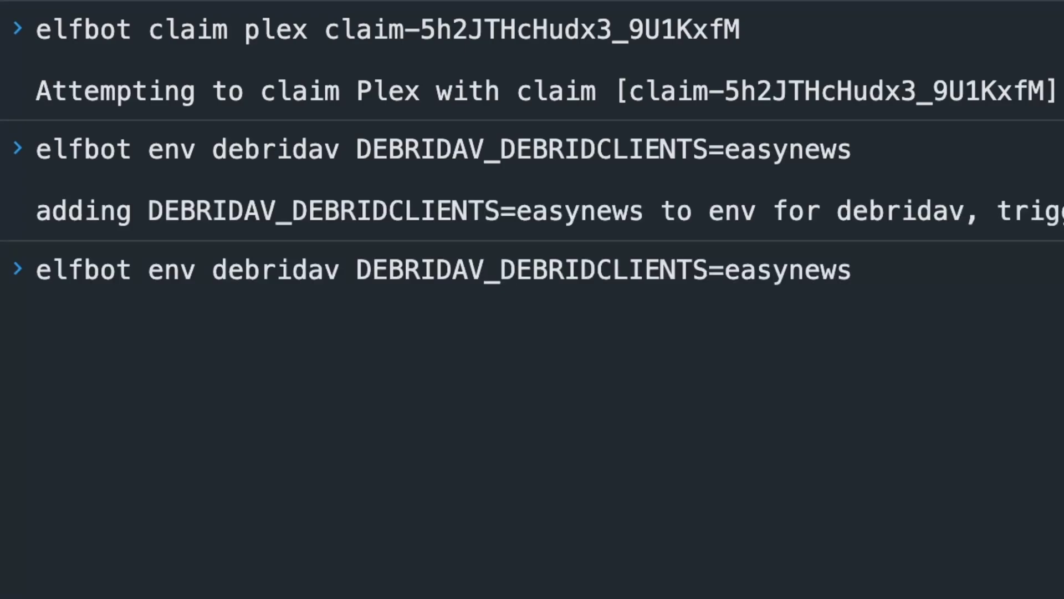
key("BackSpace")
key("BackSpace")
key("BackSpace")
key("BackSpace")
key("BackSpace")
key("BackSpace")
key("BackSpace")
key("BackSpace")
key("BackSpace")
key("BackSpace")
key("BackSpace")
key("BackSpace")
key("BackSpace")
key("BackSpace")
key("BackSpace")
key("BackSpace")
key("BackSpace")
key("BackSpace")
key("BackSpace")
key("BackSpace")
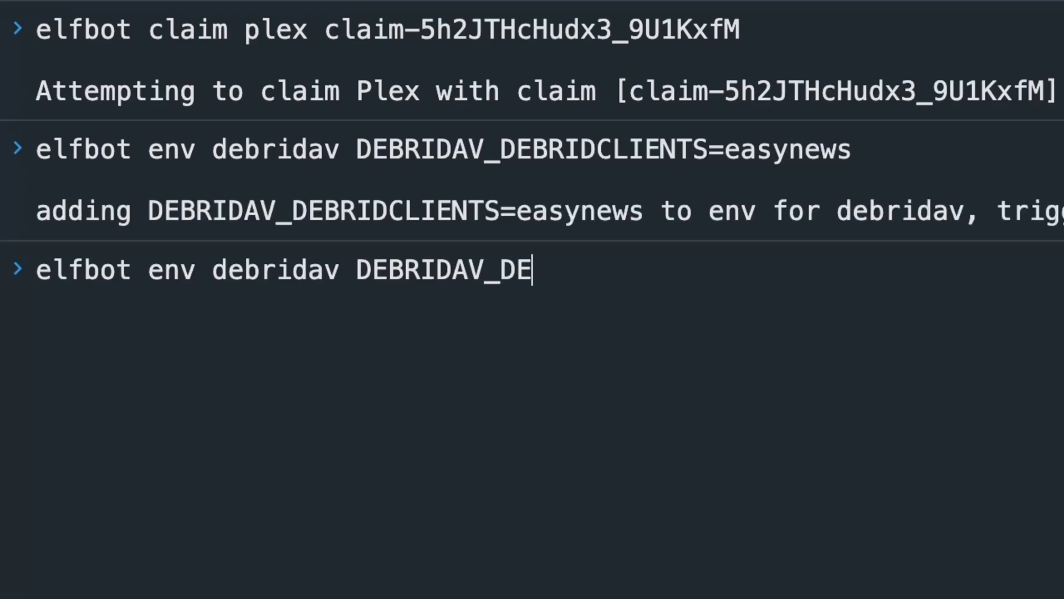
key("BackSpace")
key("BackSpace")
key("BackSpace")
key("BackSpace")
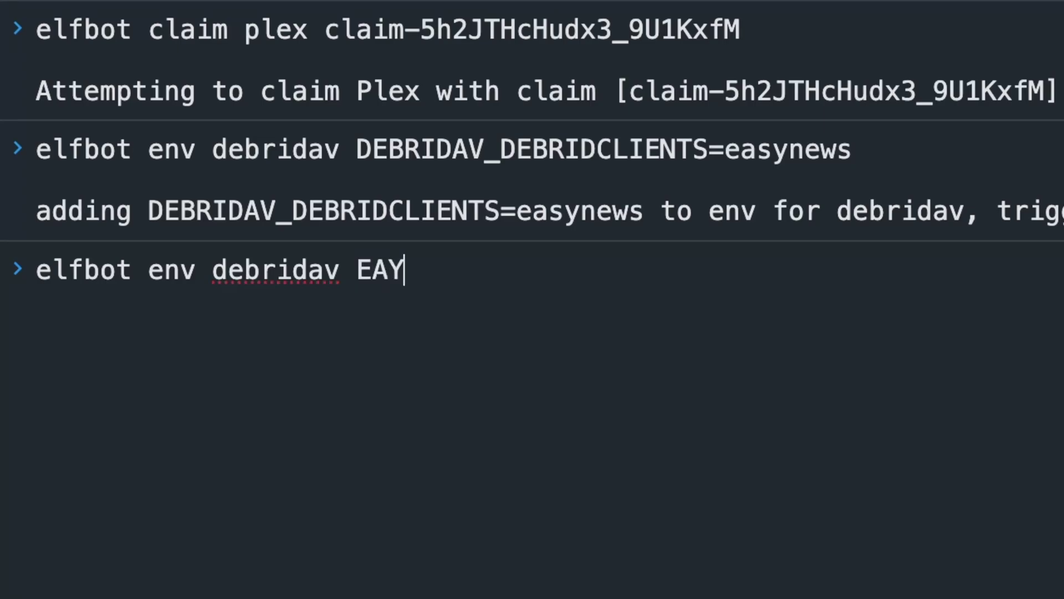
type("EASYNEWS_USERNAME=my")
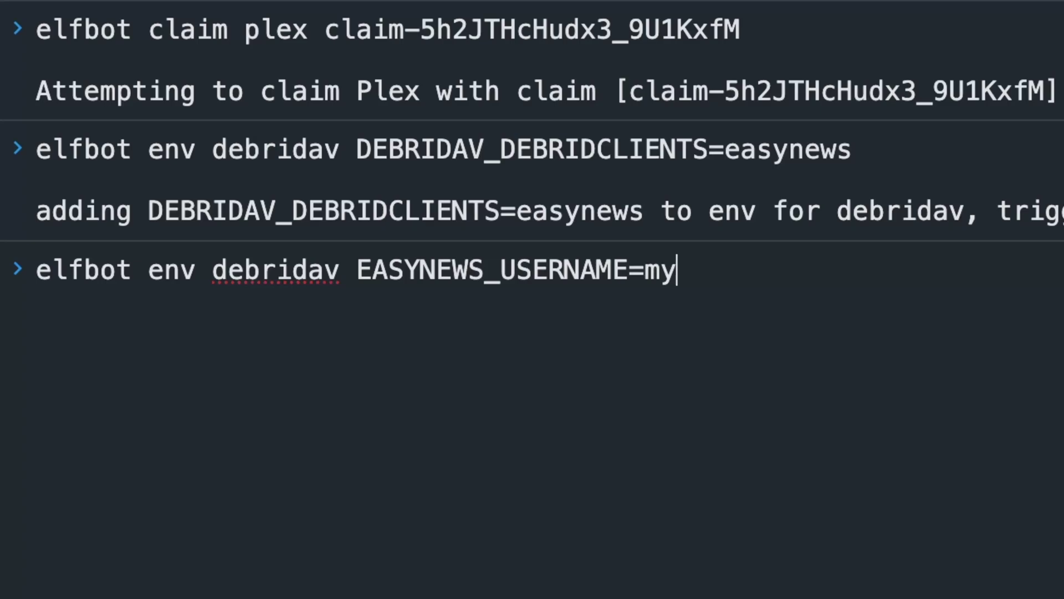
type("username")
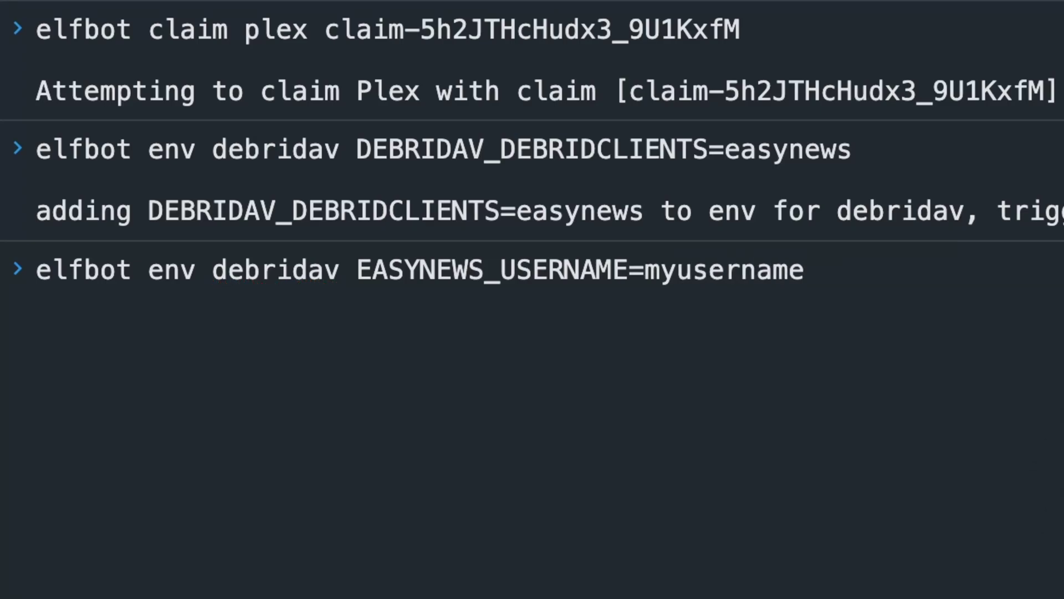
key("Return")
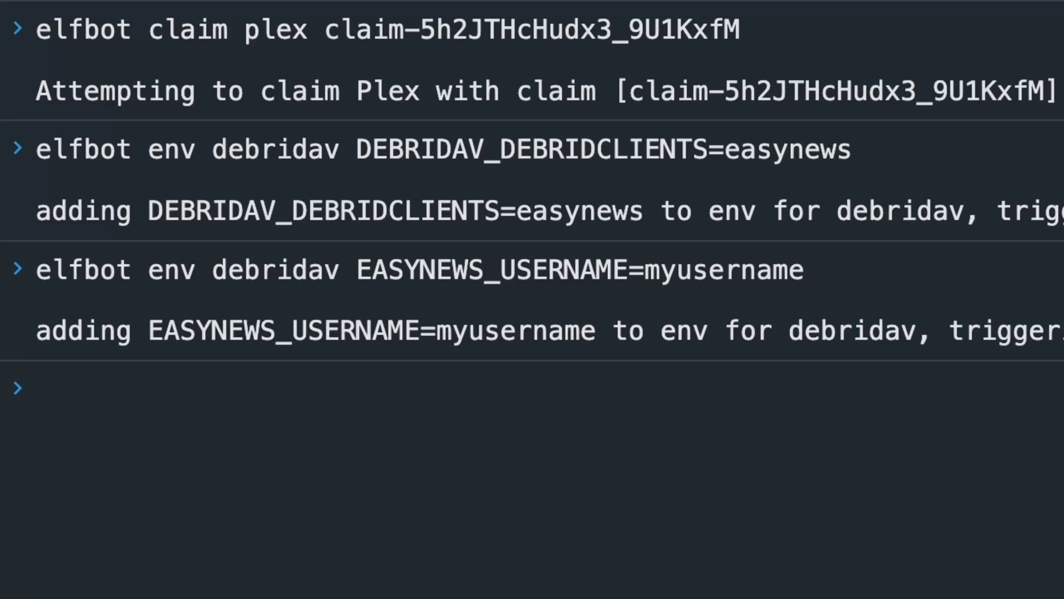
Step: Set debridav's EASYNEWS_PASSWORD to the Easynews account password via elfbot env
key("Up")
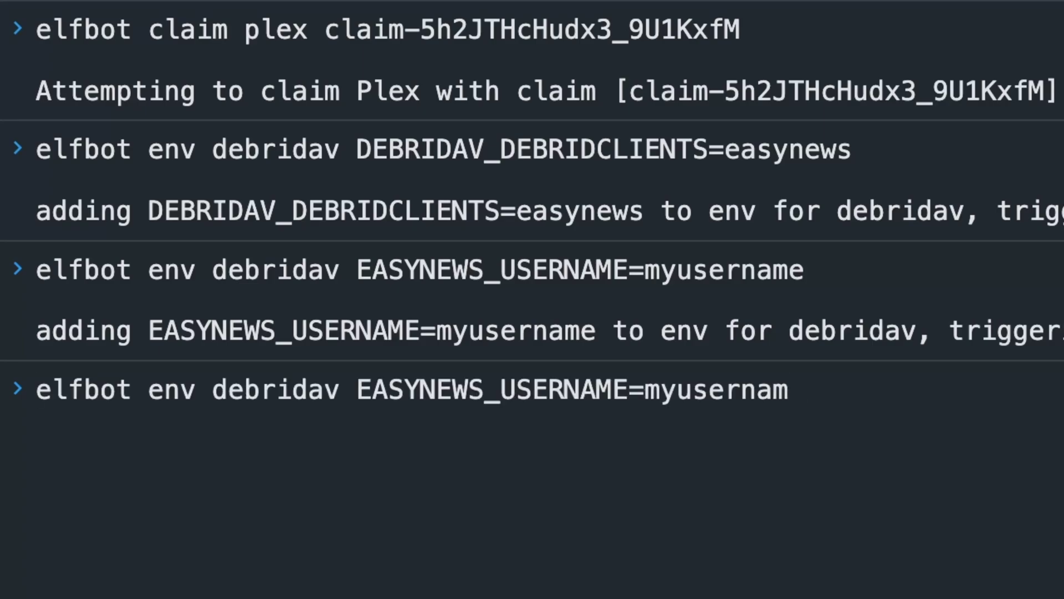
key("BackSpace")
key("BackSpace")
key("BackSpace")
key("BackSpace")
key("BackSpace")
key("BackSpace")
key("BackSpace")
key("BackSpace")
key("BackSpace")
key("BackSpace")
key("BackSpace")
key("BackSpace")
key("BackSpace")
key("BackSpace")
type("PASSWO")
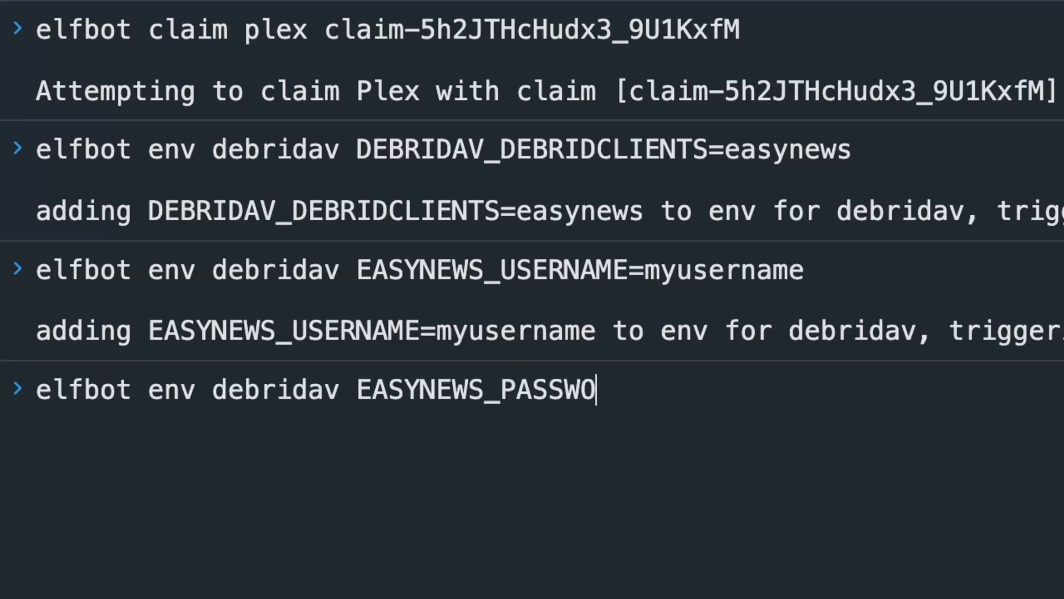
type("RD=yourpasswor")
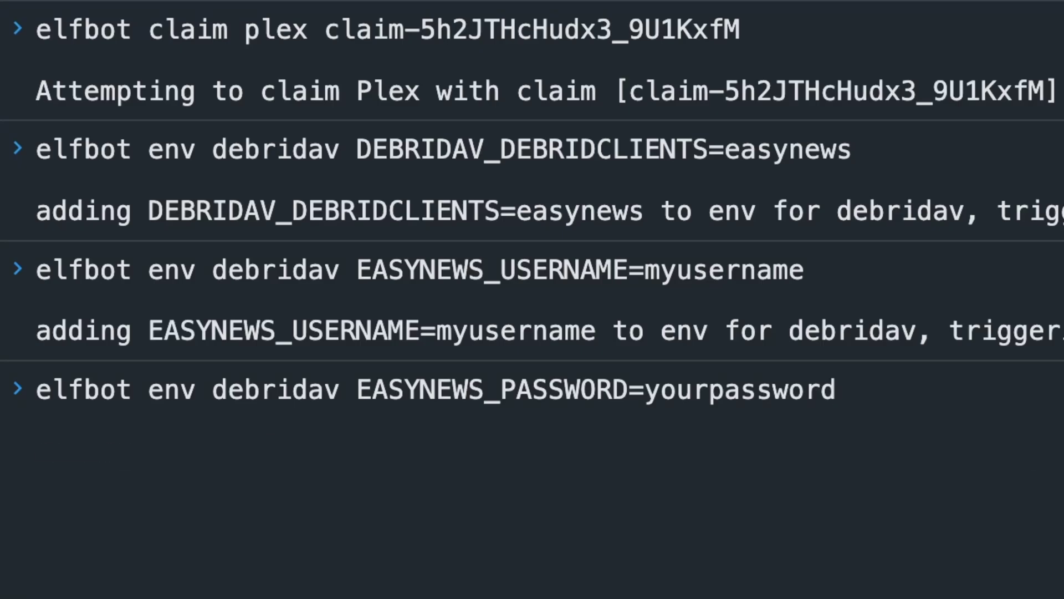
type("d")
key("Return")
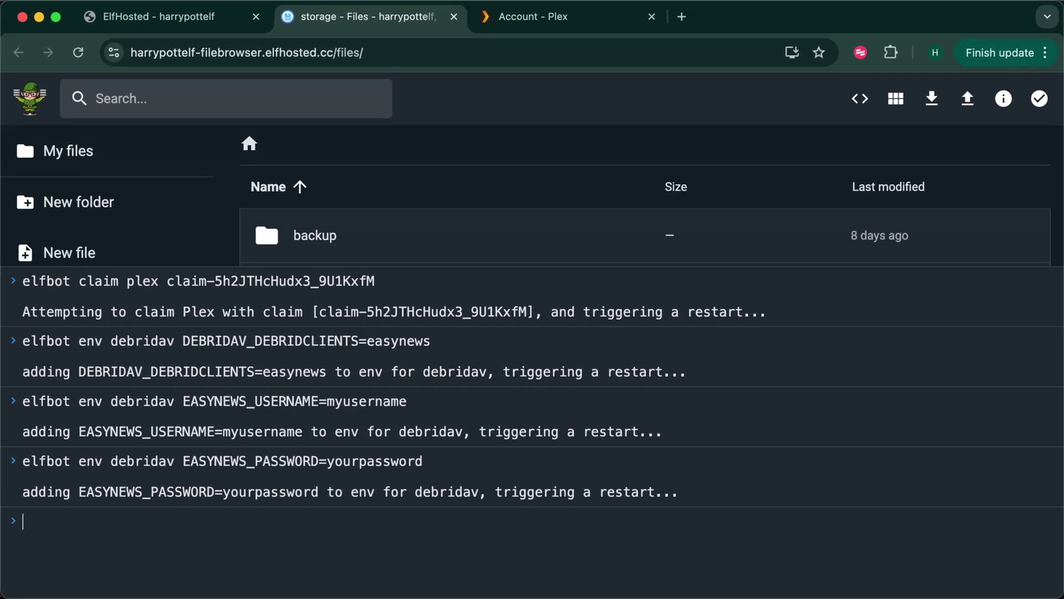
Step: Return to the ElfHosted dashboard tab and scroll up to the Plex card
key("ctrl+shift+Tab")
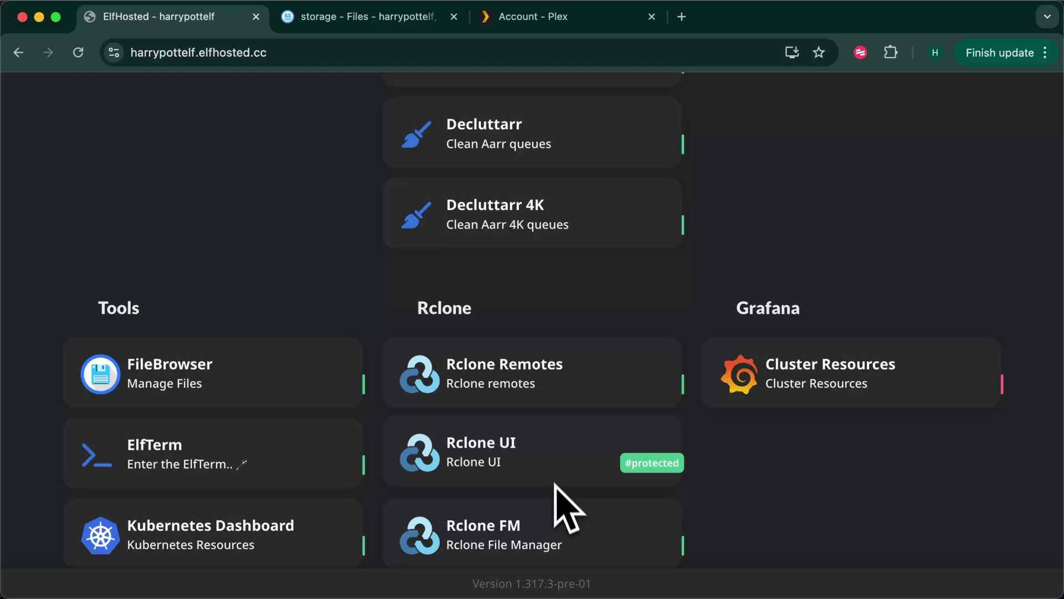
scroll(488, 358, "up", 15)
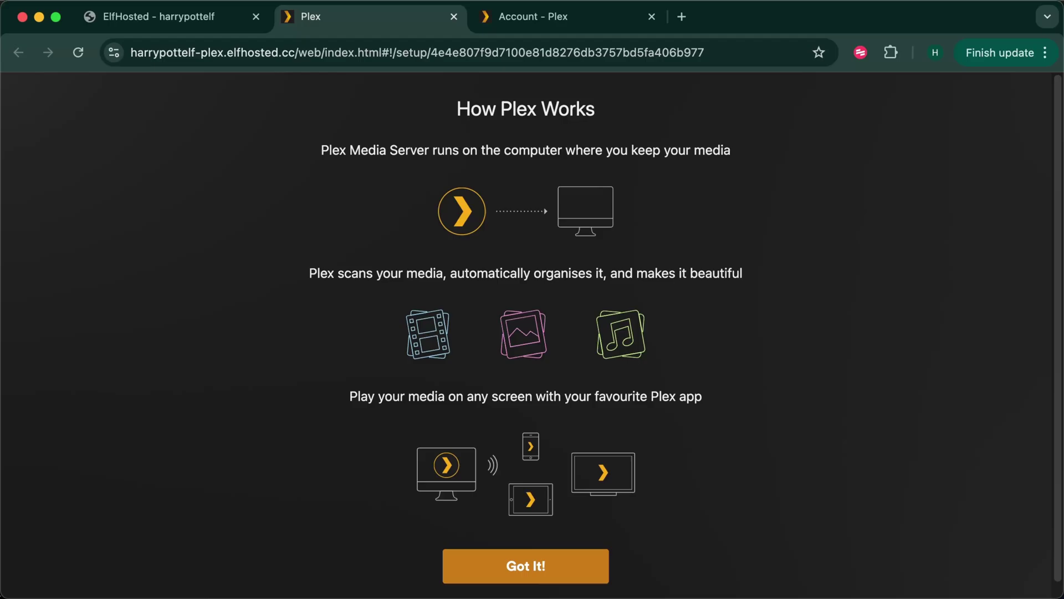
Step: Skip the Plex intro and Plex Pass offer, and name the server ElfHosted
left_click(527, 564)
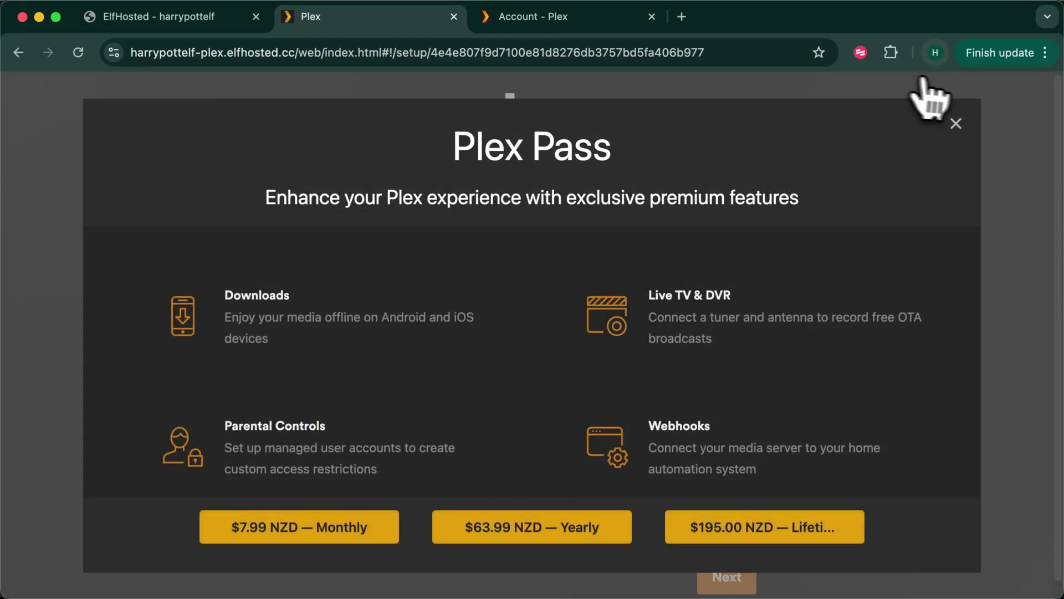
left_click(955, 123)
left_click(494, 368)
key("super+a")
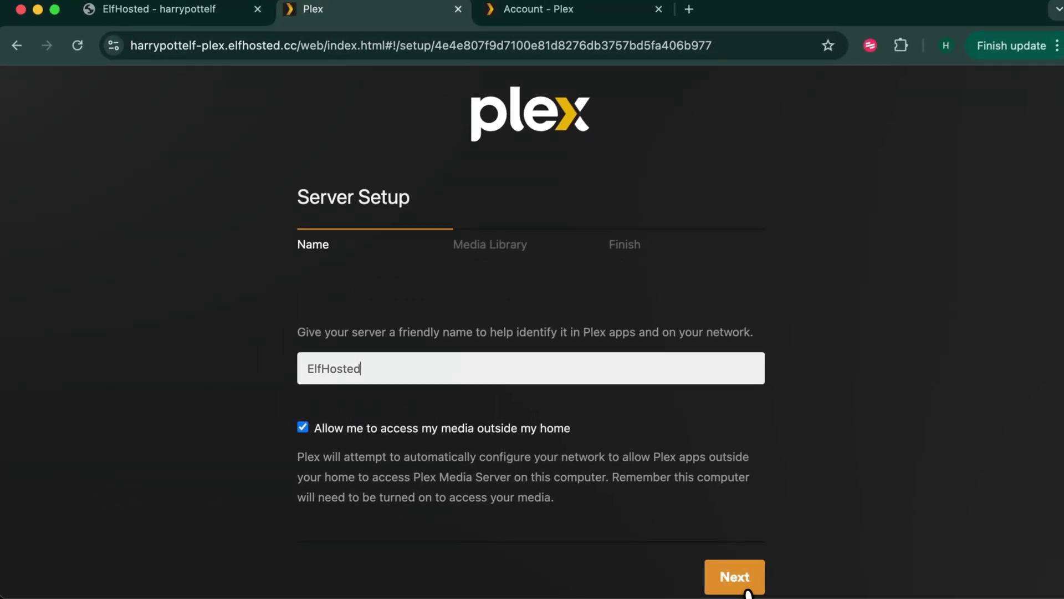
left_click(727, 576)
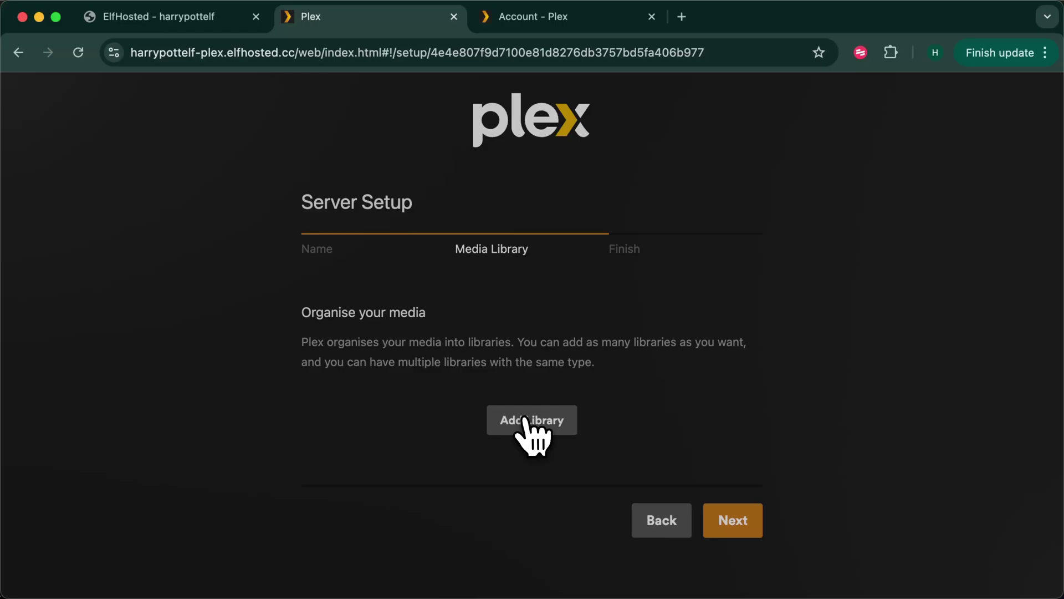
Step: Start a Films library and add the /storage/symlinks/movies folder
left_click(525, 418)
left_click(438, 262)
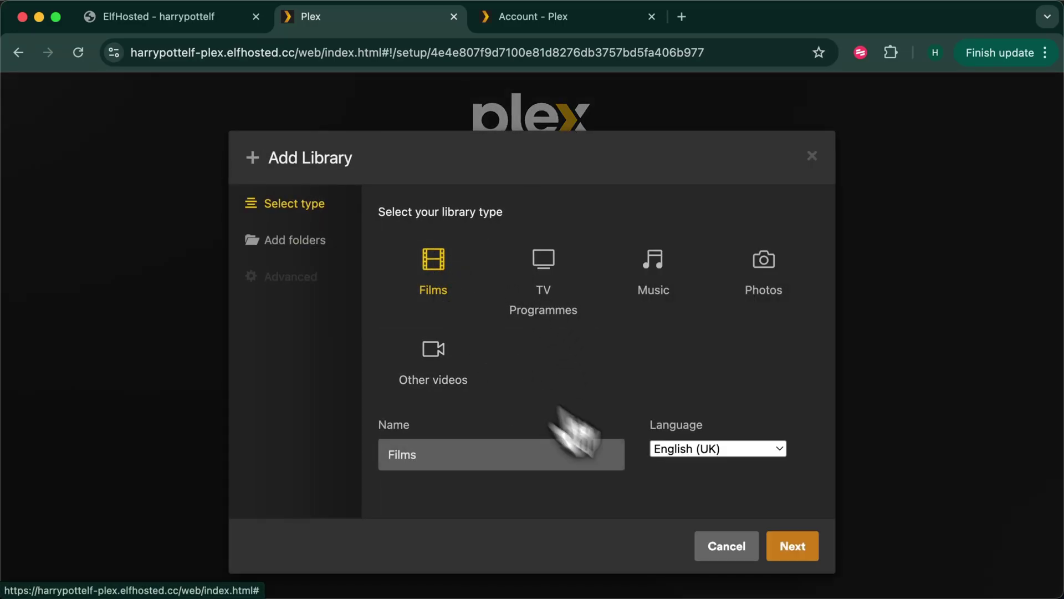
left_click(790, 541)
left_click(627, 257)
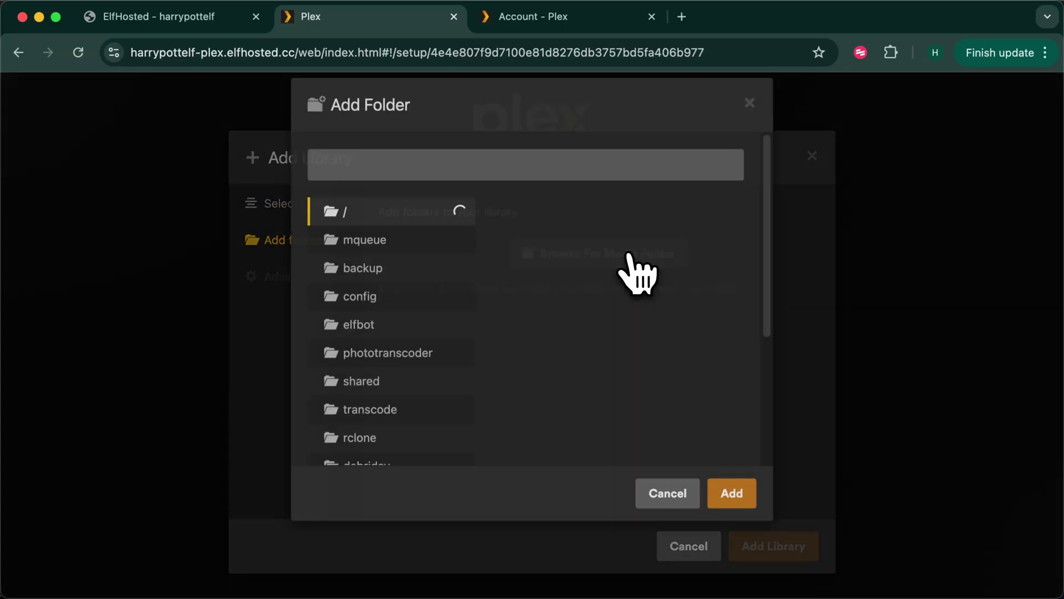
scroll(654, 316, "down", 10)
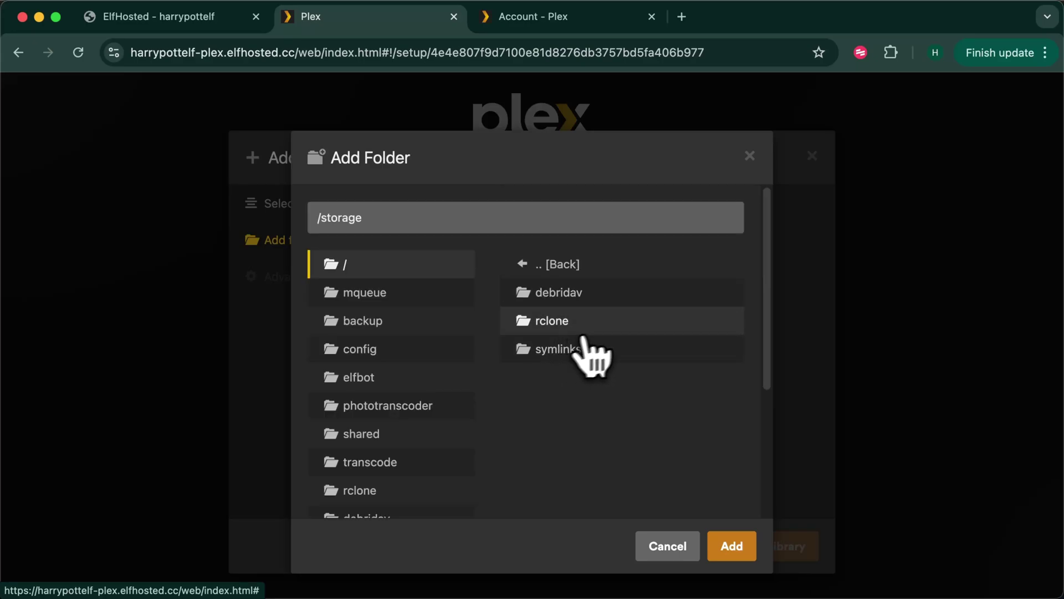
left_click(554, 352)
scroll(566, 388, "down", 3)
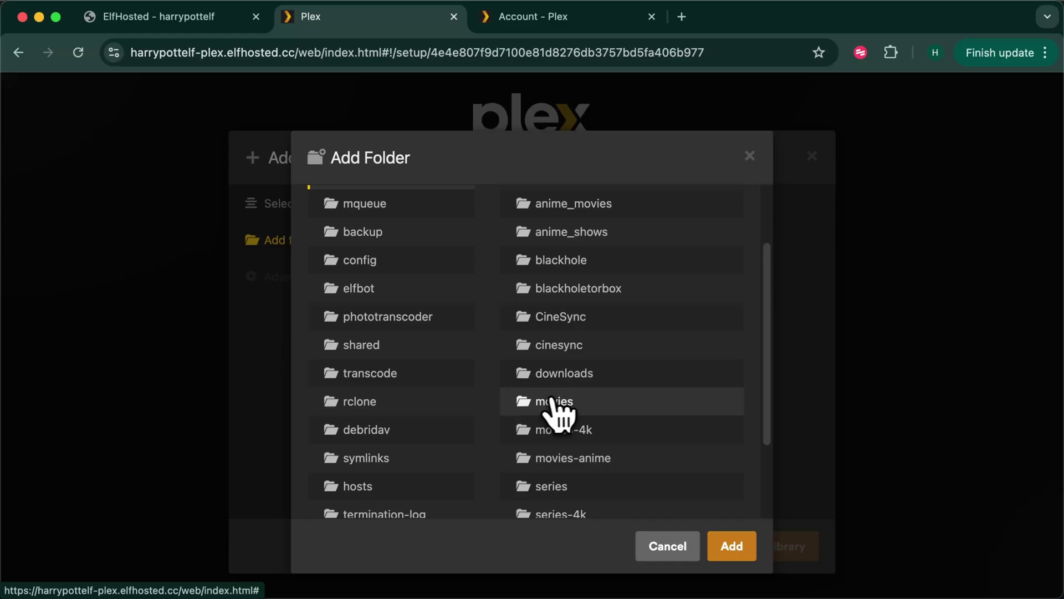
left_click(553, 401)
left_click(727, 548)
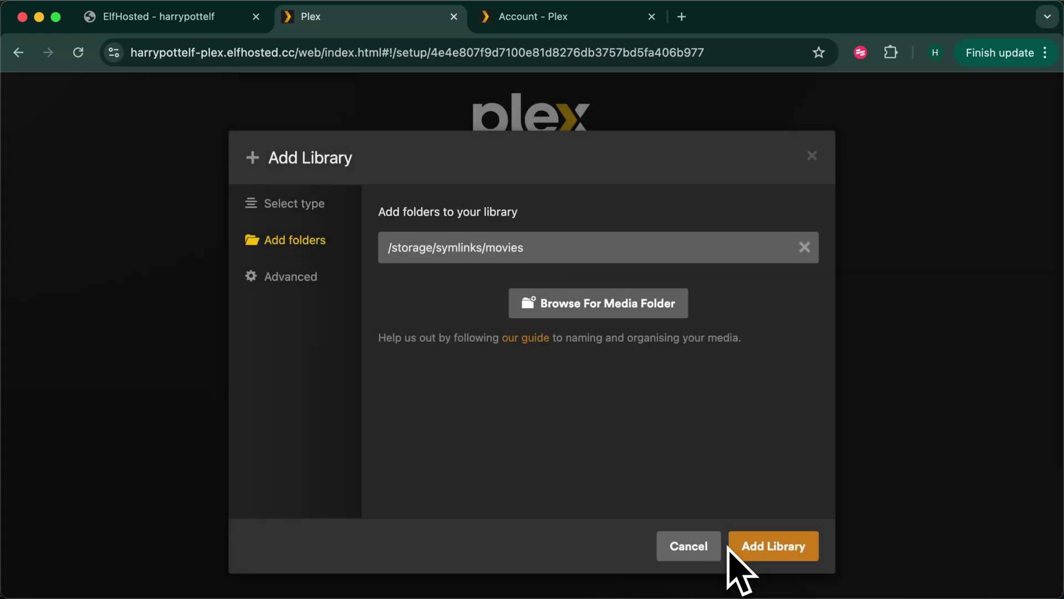
Step: Add /storage/symlinks/movies-4k as the library's second folder
left_click(607, 302)
scroll(585, 416, "down", 10)
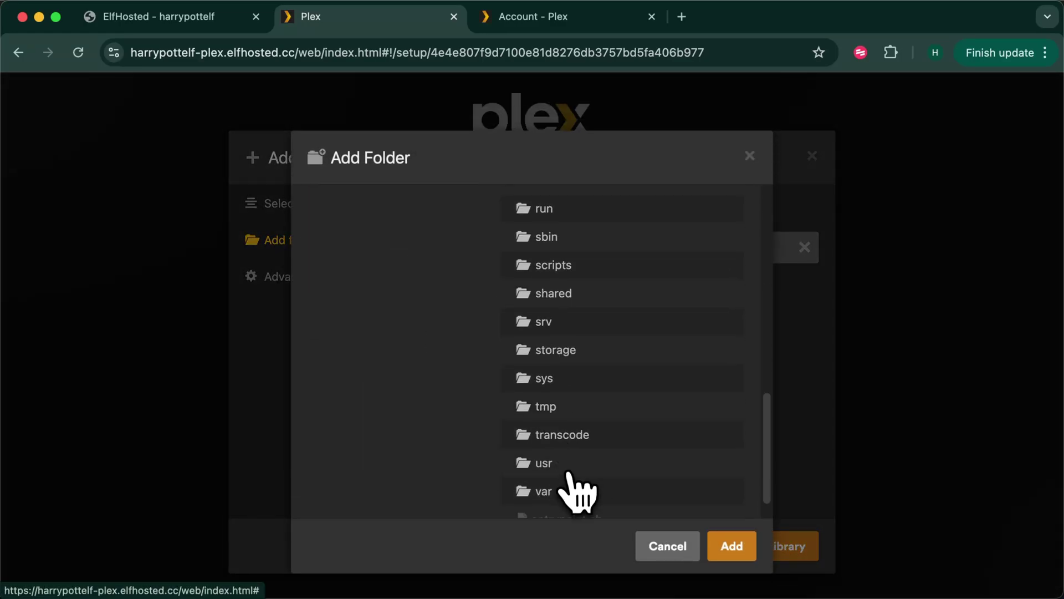
left_click(592, 354)
left_click(565, 351)
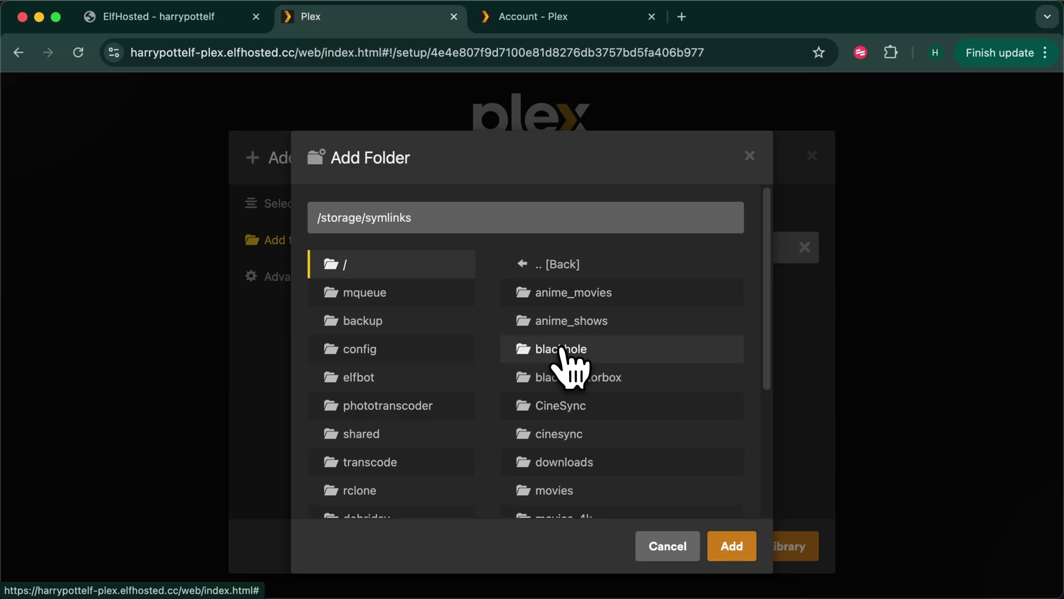
scroll(588, 421, "down", 3)
left_click(583, 418)
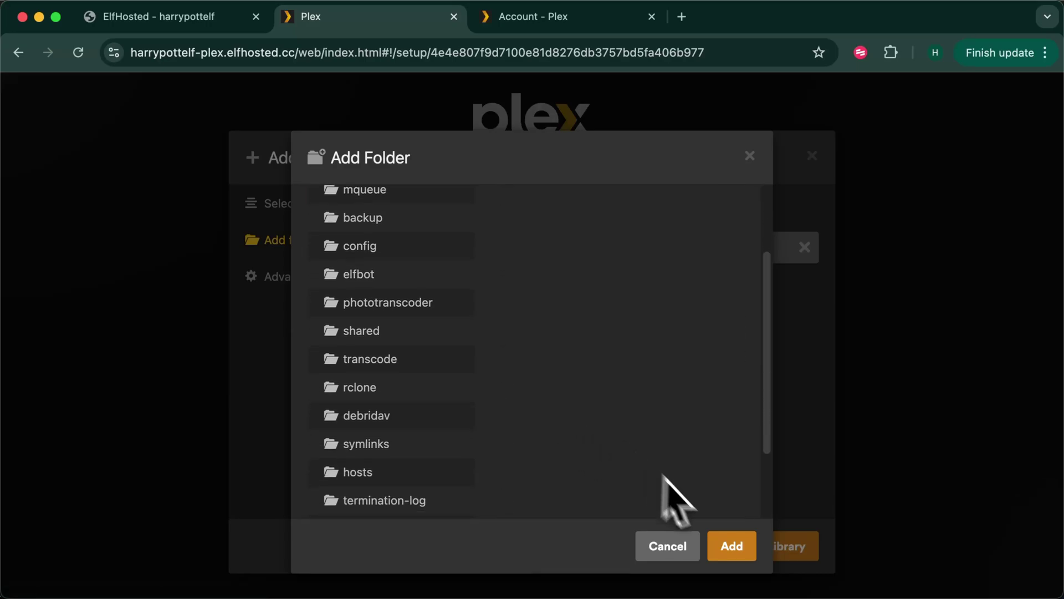
left_click(732, 546)
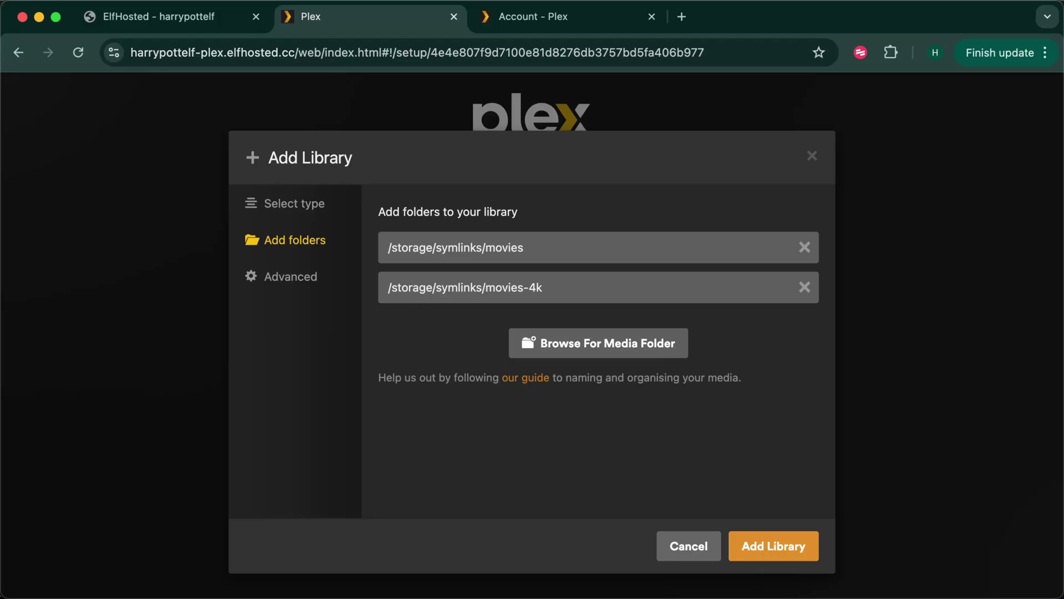
Step: Create the Films library, then start a TV Programmes library with /storage/symlinks/series
left_click(751, 545)
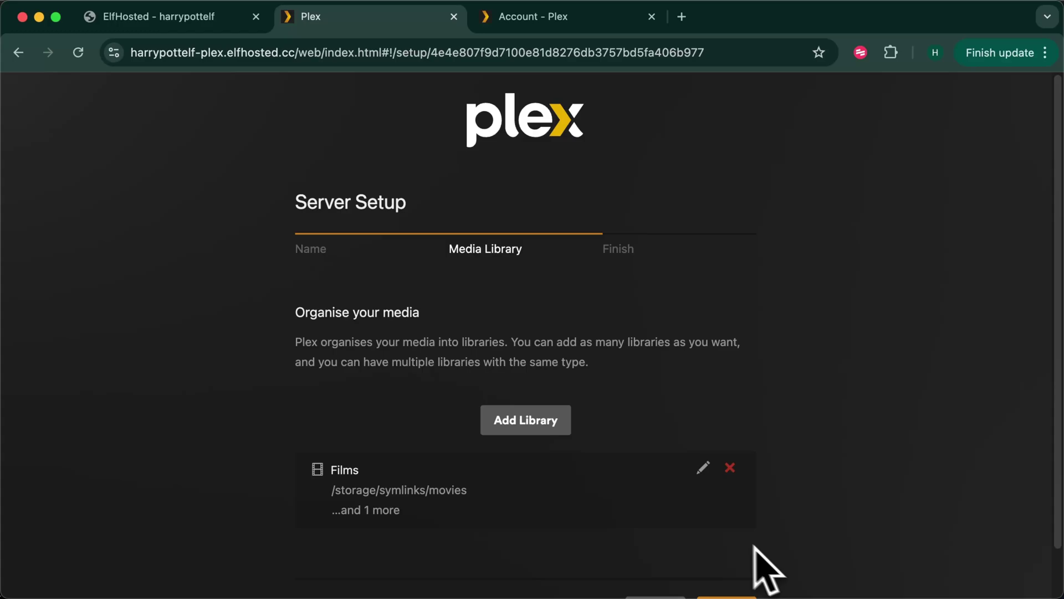
left_click(502, 423)
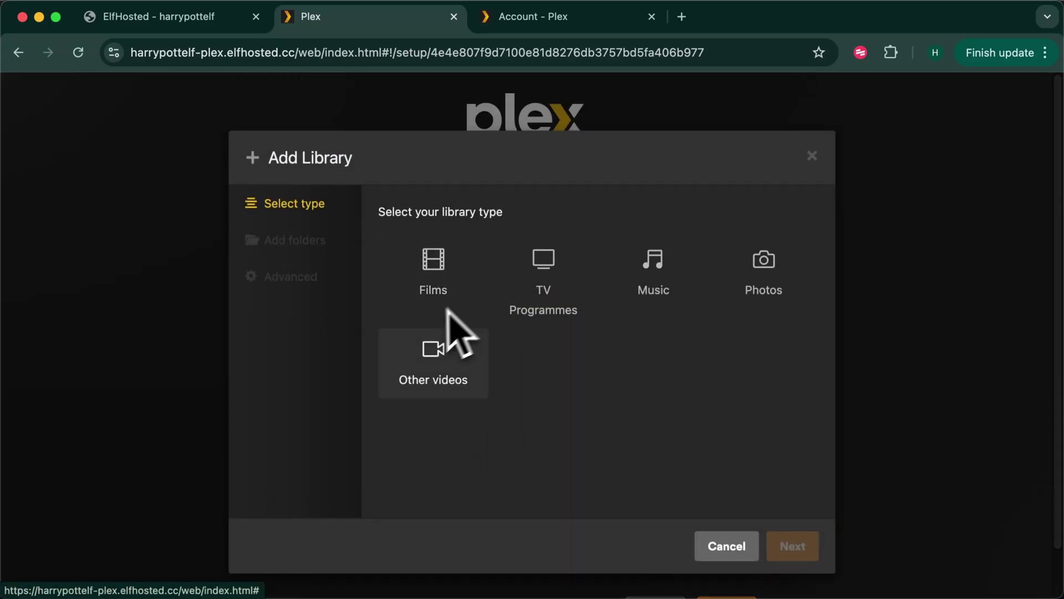
left_click(552, 277)
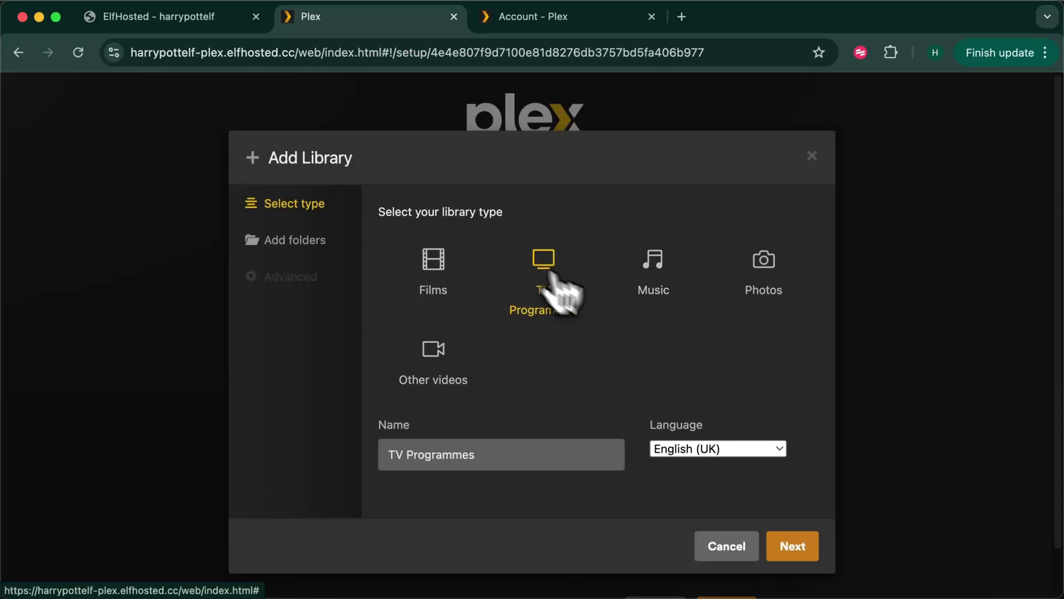
left_click(806, 546)
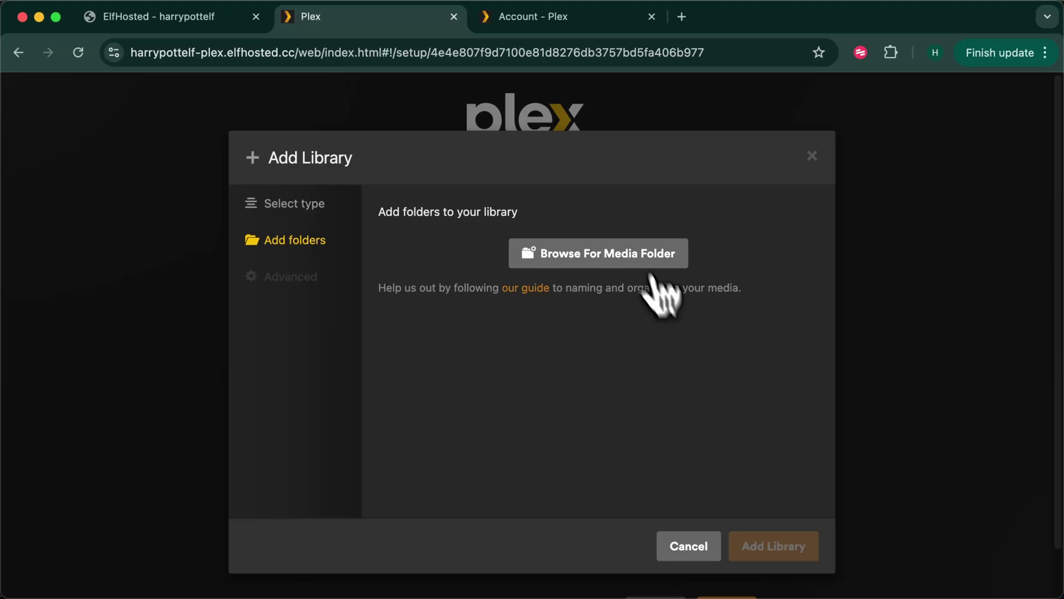
left_click(622, 257)
scroll(690, 382, "down", 10)
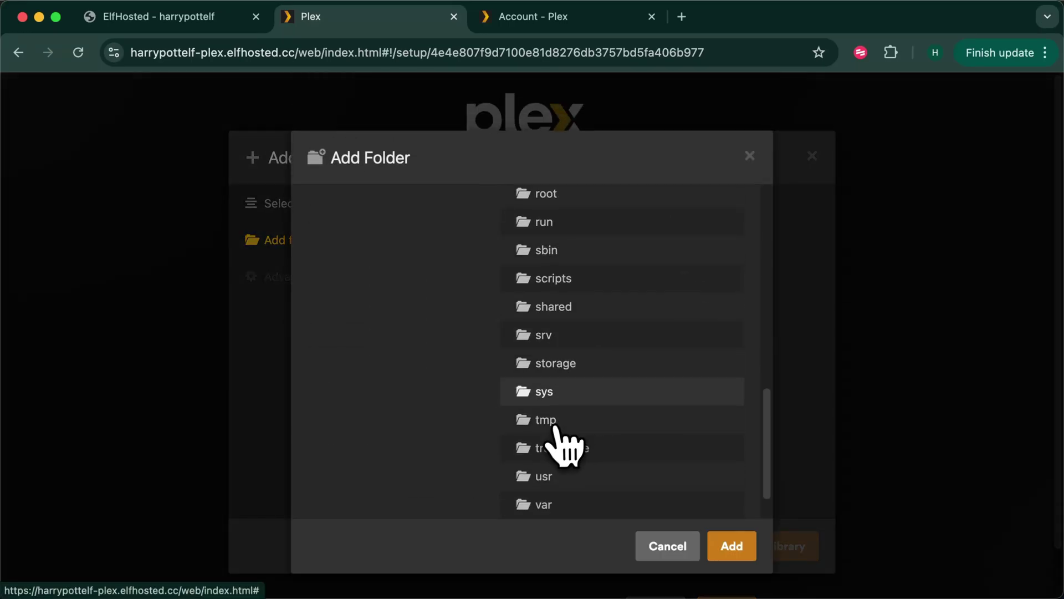
left_click(590, 363)
left_click(561, 355)
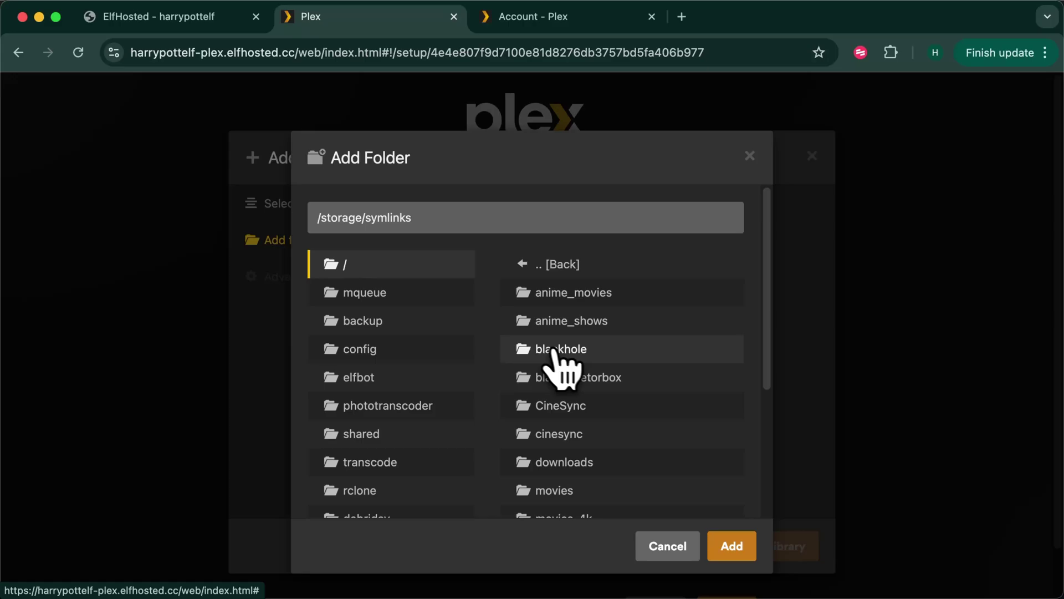
scroll(621, 391, "down", 3)
left_click(561, 417)
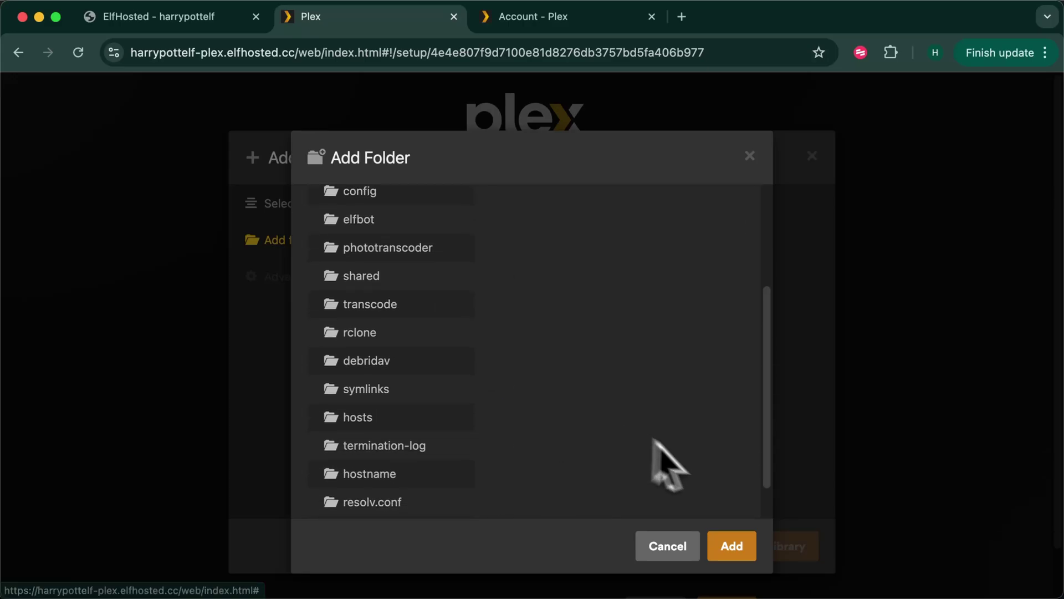
left_click(731, 546)
Step: Add /storage/symlinks/series-4k, create the TV Programmes library, and finish Plex setup
left_click(610, 307)
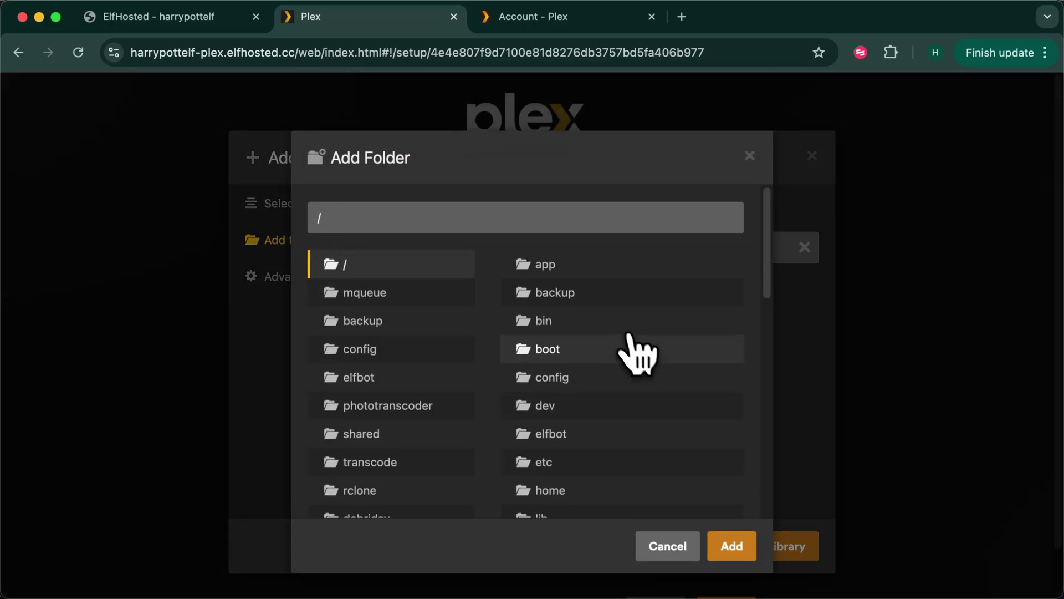
scroll(627, 388, "down", 6)
scroll(565, 471, "down", 2)
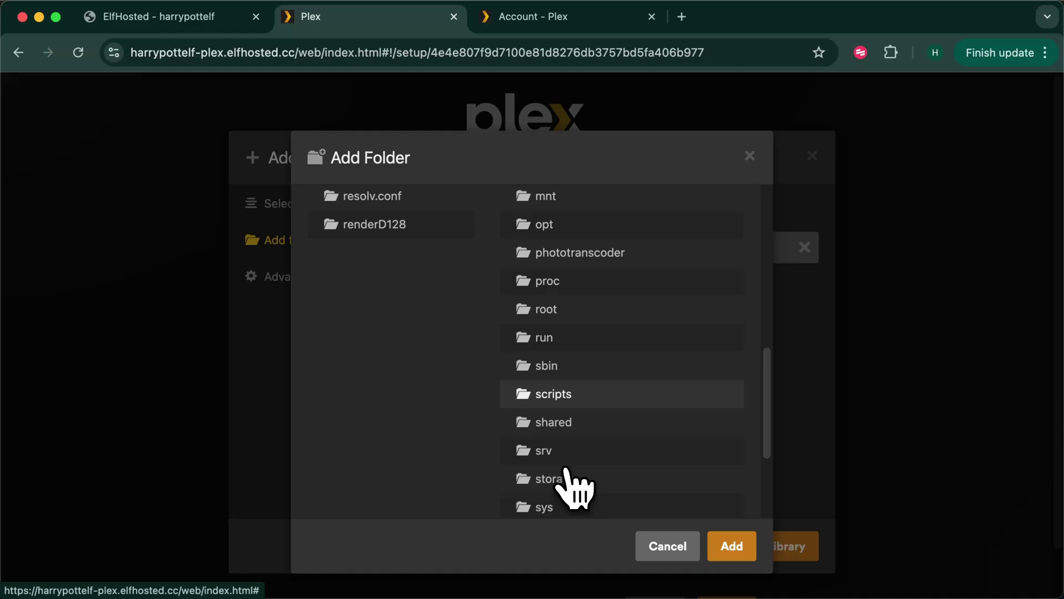
left_click(571, 480)
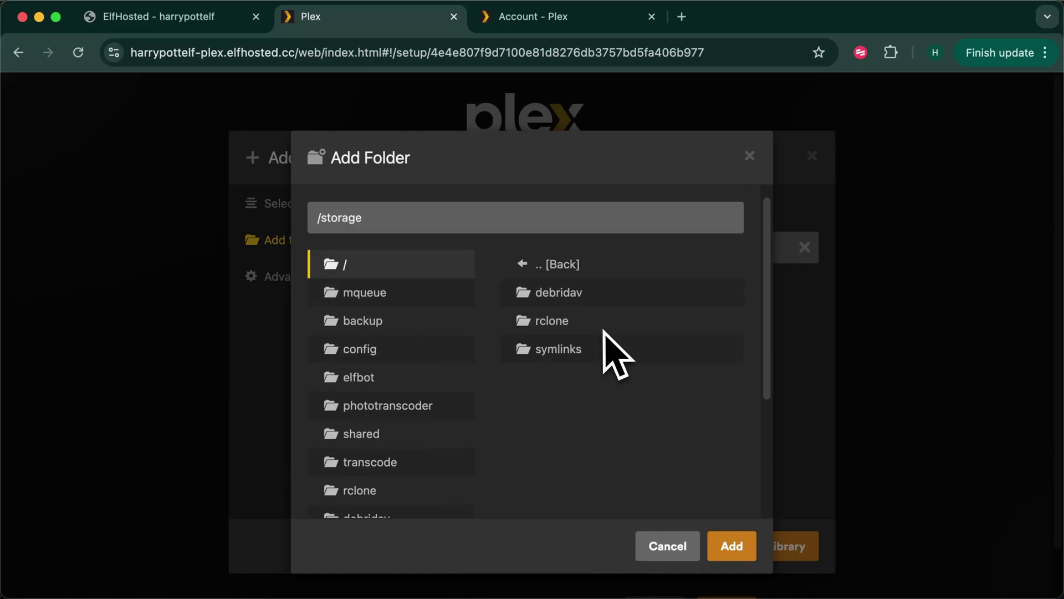
left_click(601, 349)
scroll(610, 422, "down", 5)
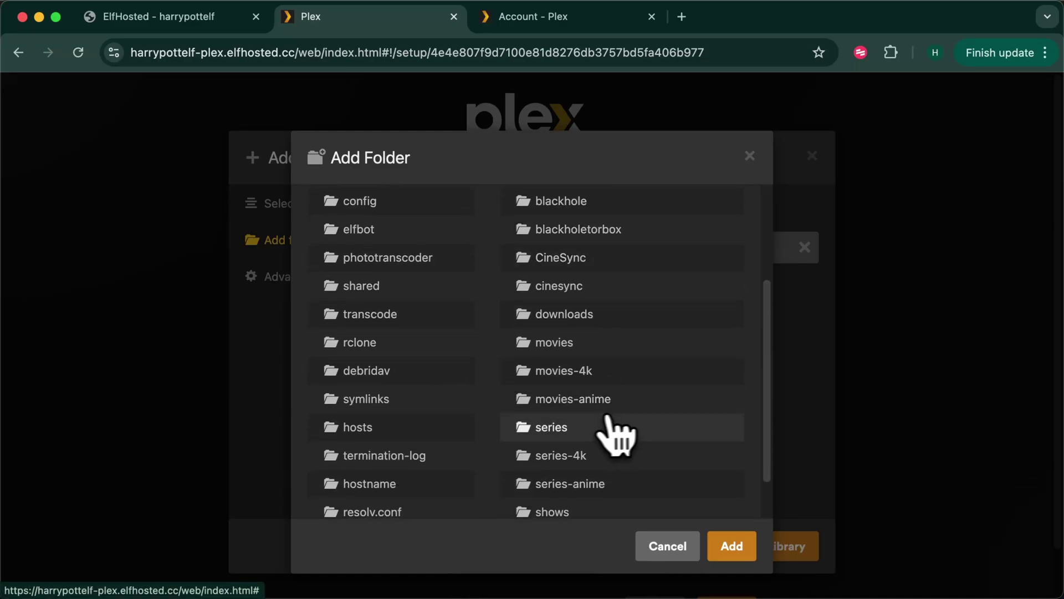
left_click(586, 457)
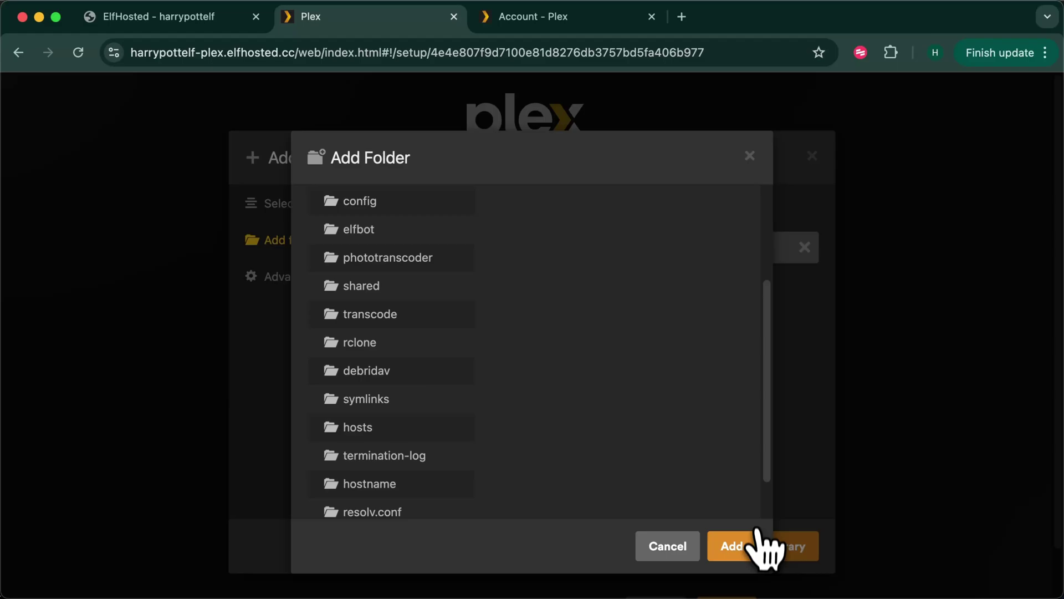
left_click(745, 546)
left_click(798, 548)
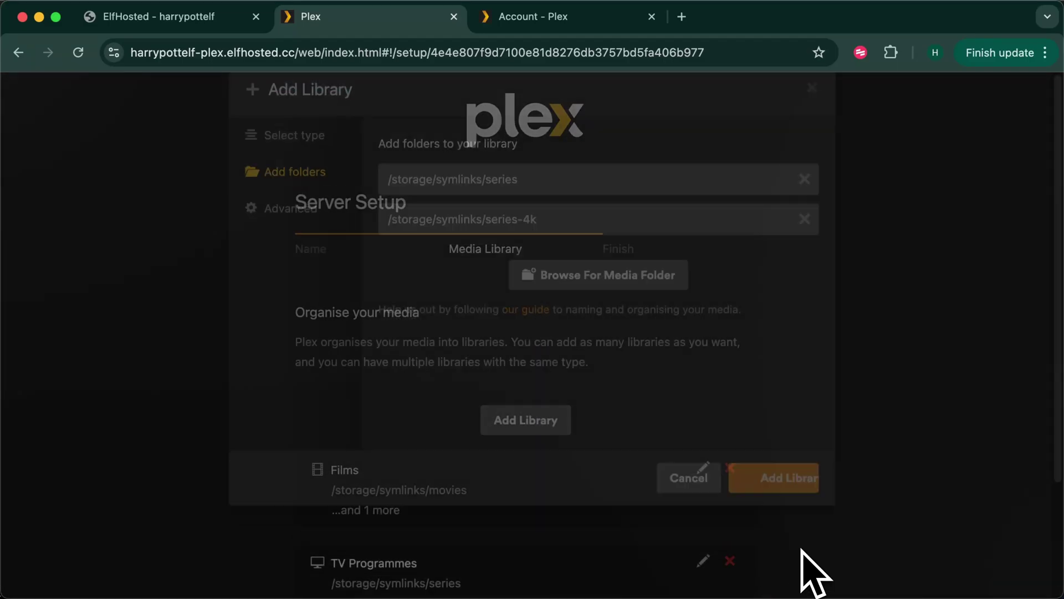
scroll(754, 510, "down", 2)
left_click(725, 581)
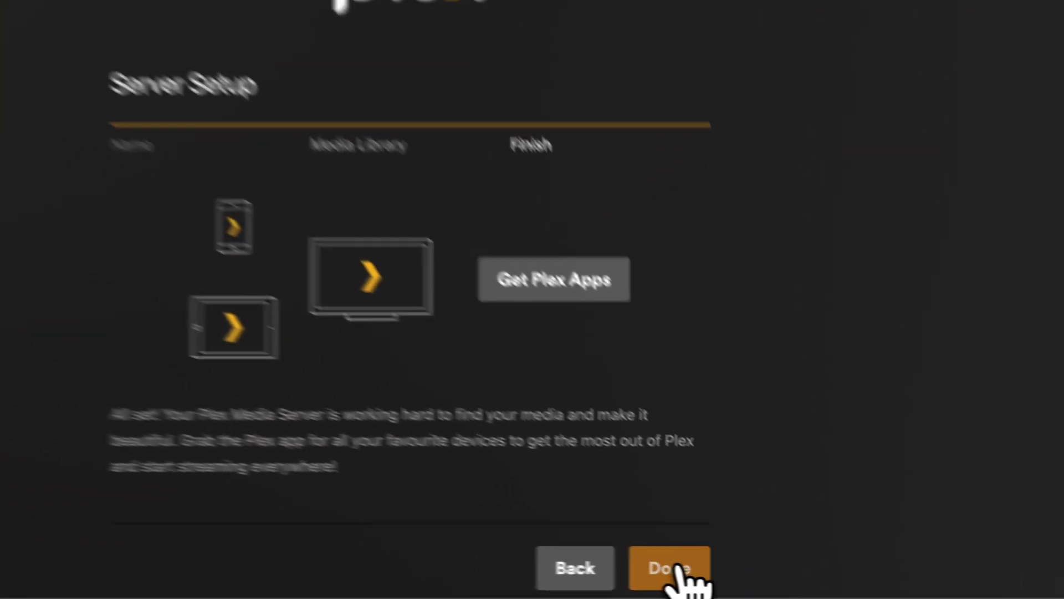
left_click(677, 571)
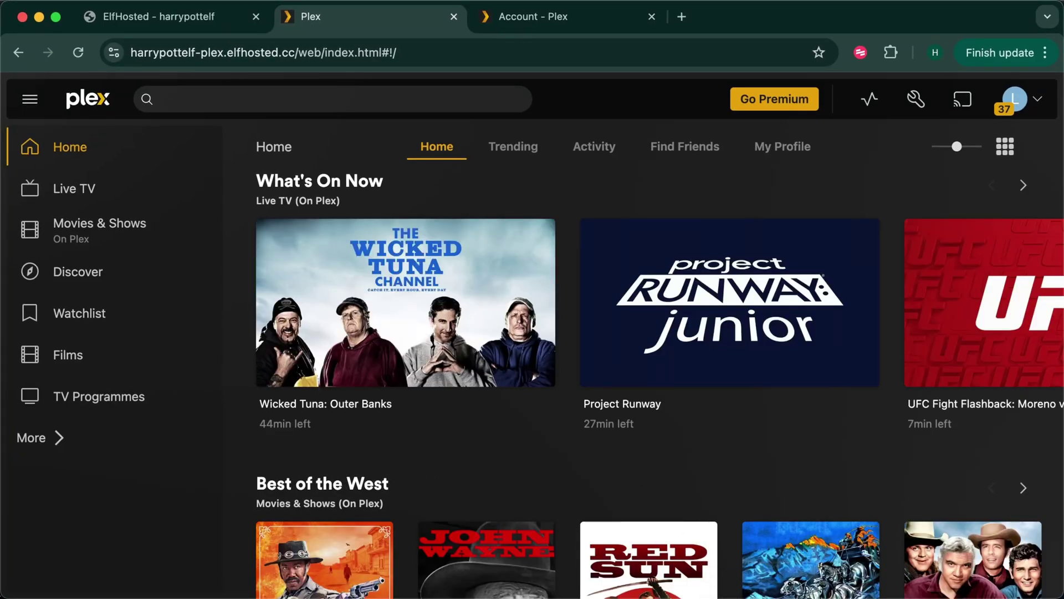
Step: Open Prowlarr from the dashboard and delete the ElfZilean indexer
key("ctrl+shift+Tab")
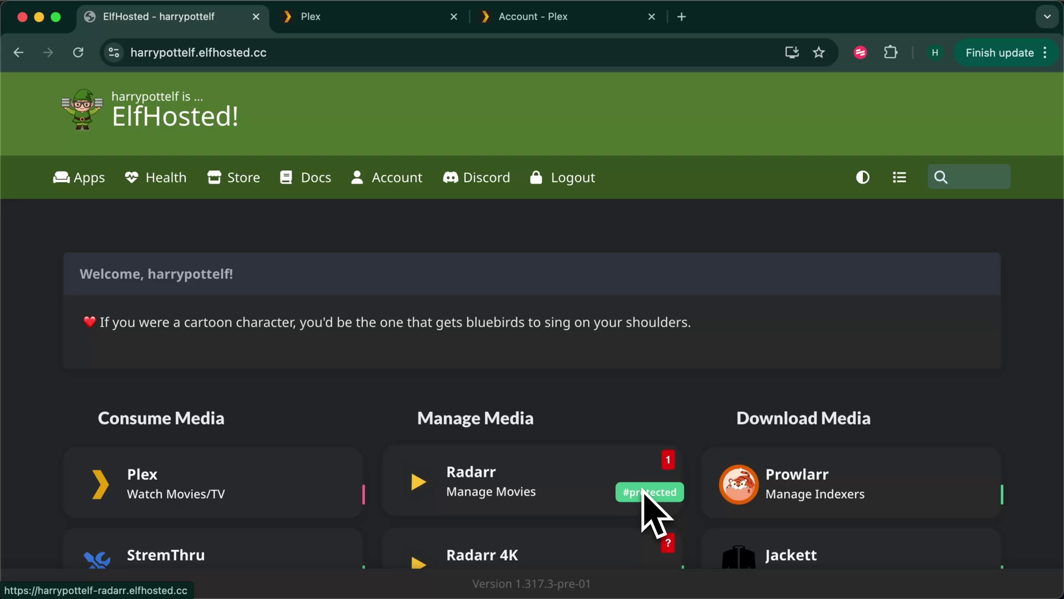
scroll(701, 363, "down", 1)
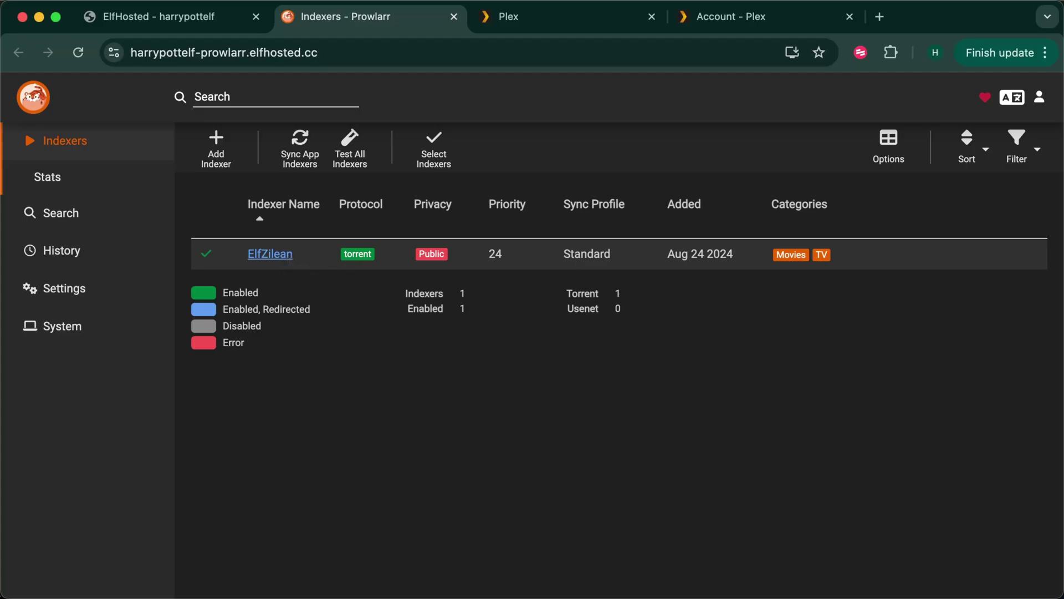
left_click(291, 255)
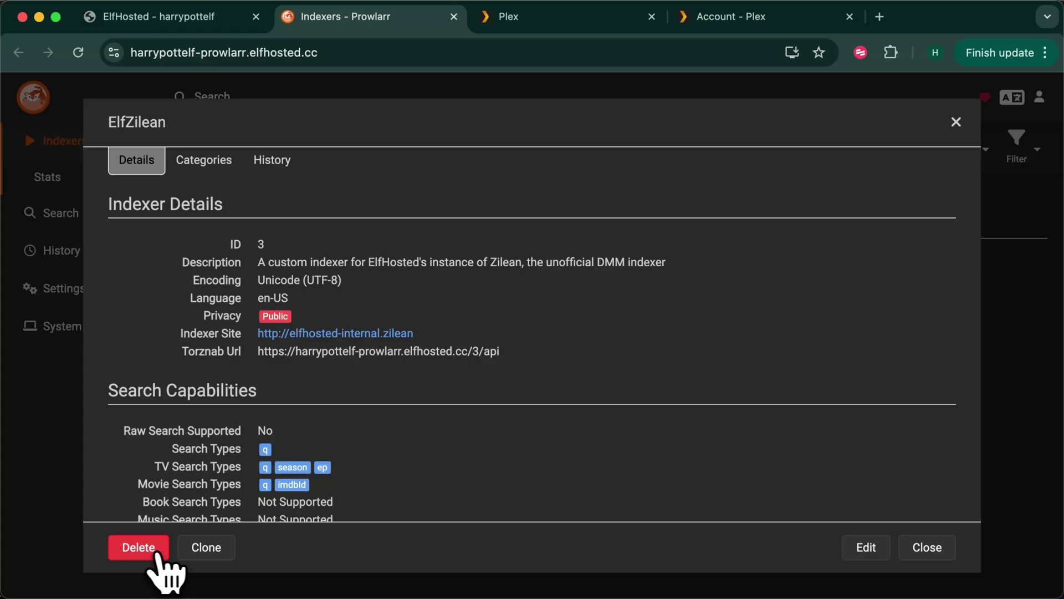
left_click(139, 556)
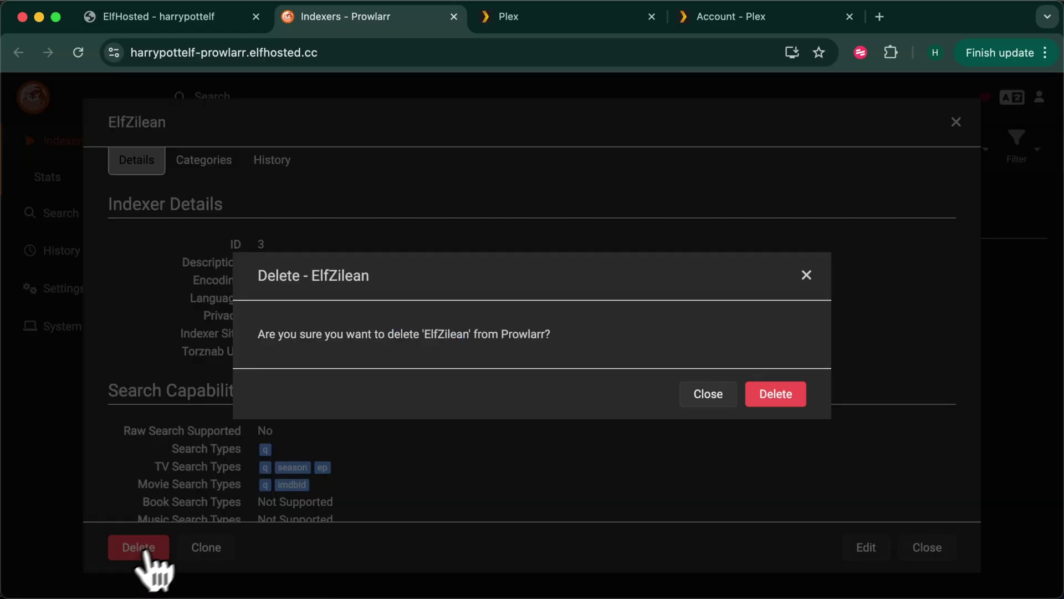
left_click(776, 394)
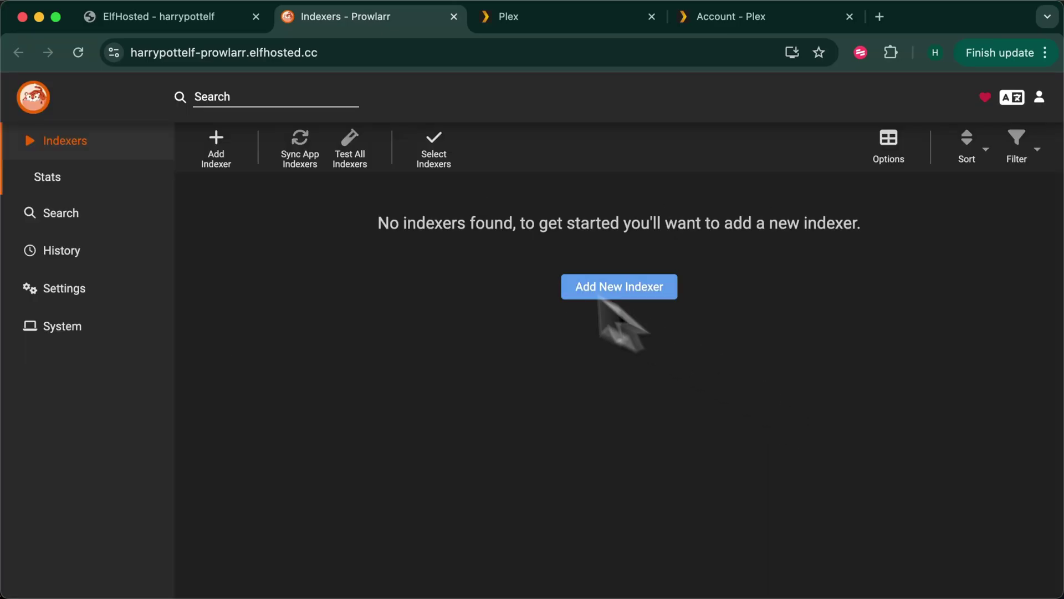
left_click(604, 282)
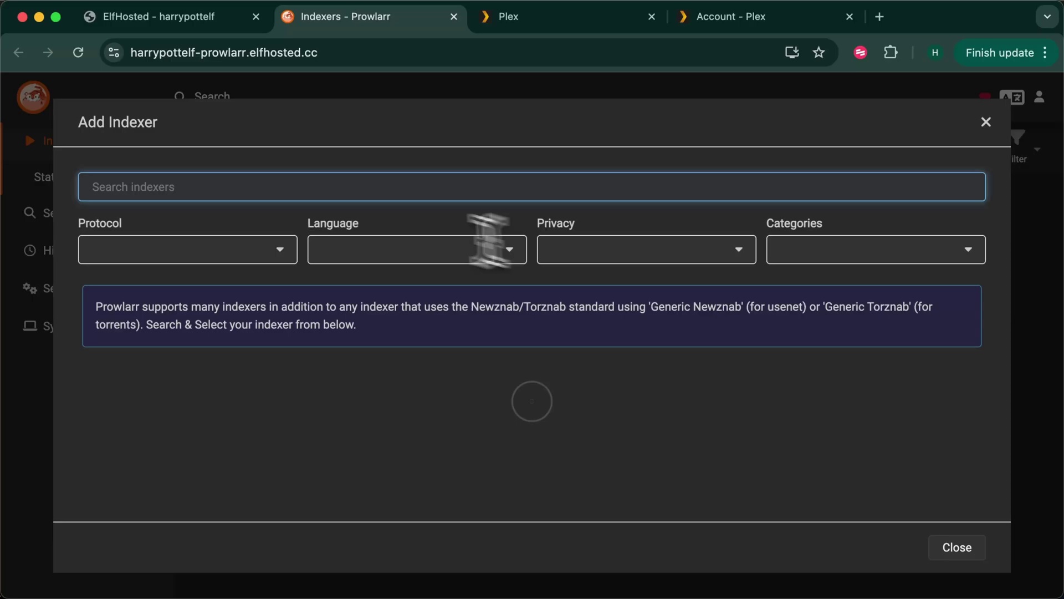
type("generic")
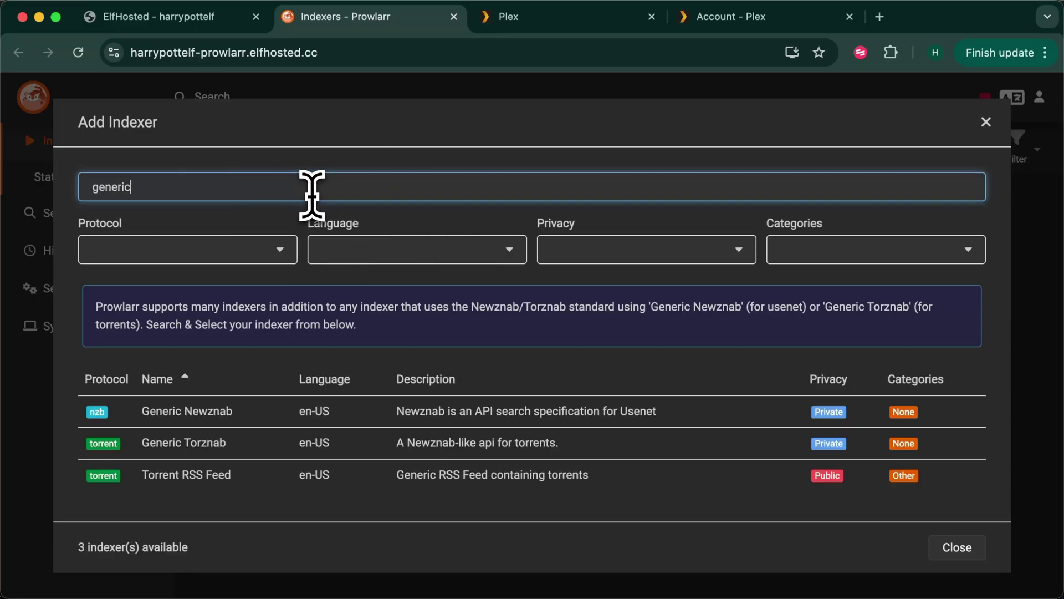
left_click(169, 426)
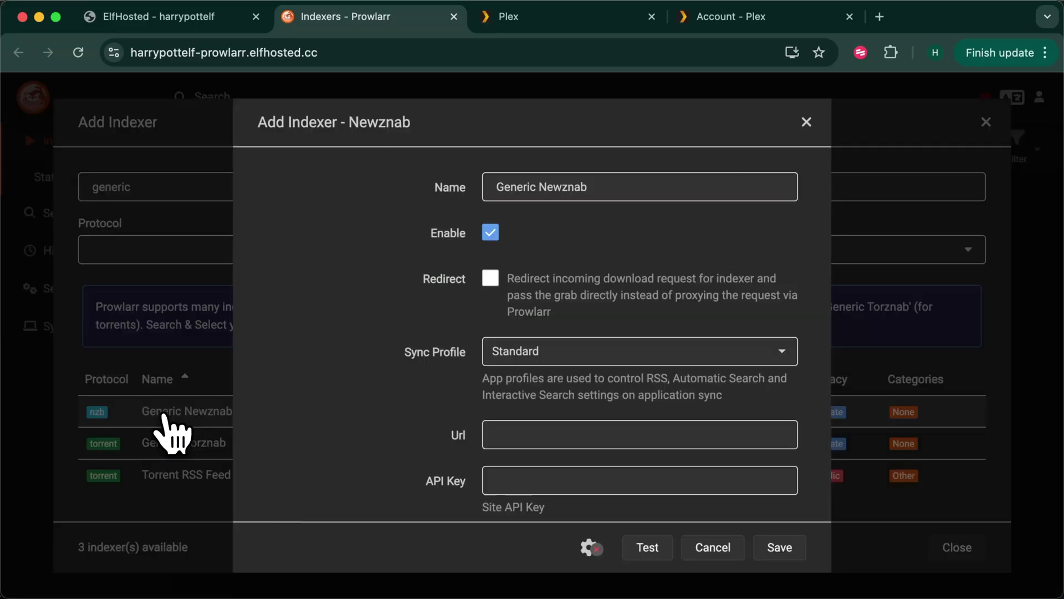
triple_click(616, 183)
type("EasyN")
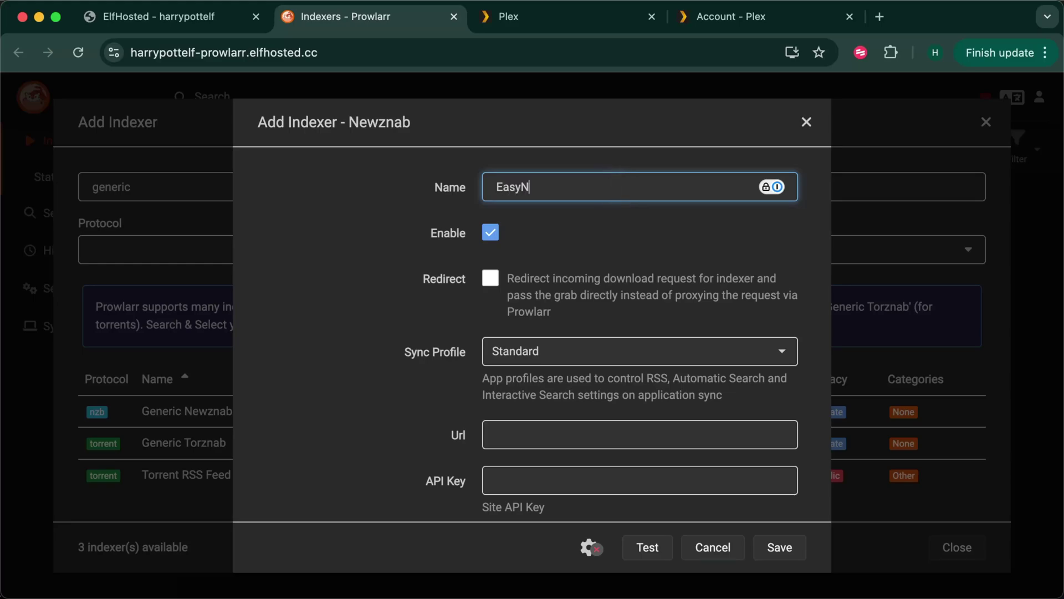
left_click(526, 433)
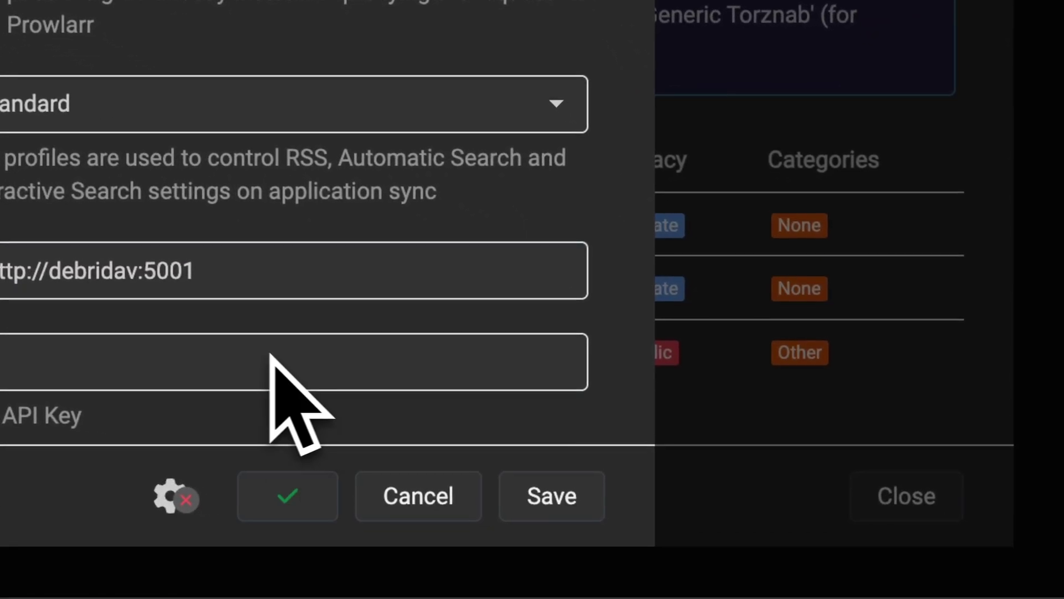
left_click(554, 499)
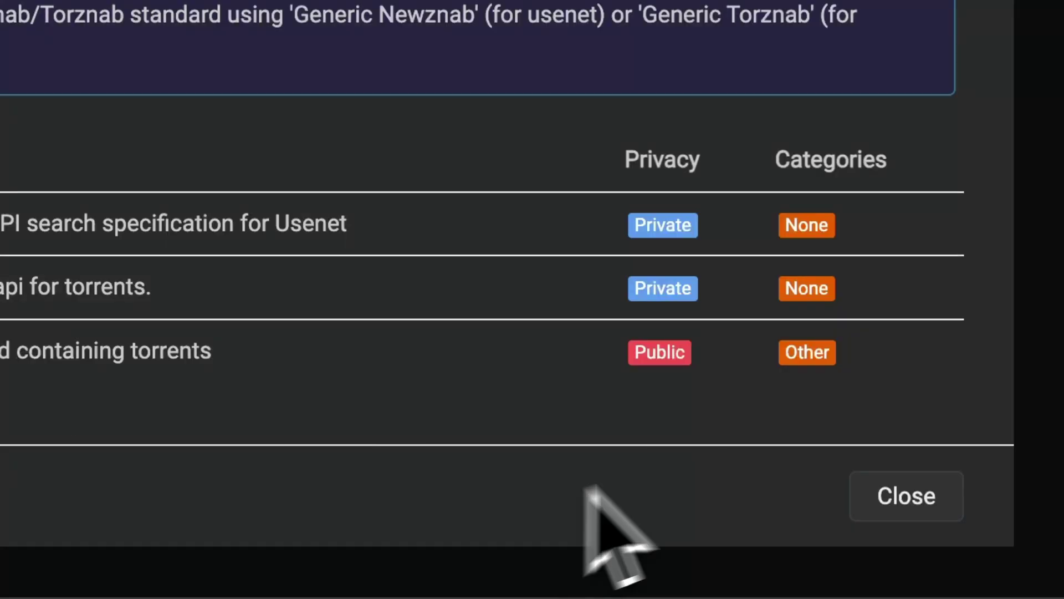
left_click(906, 496)
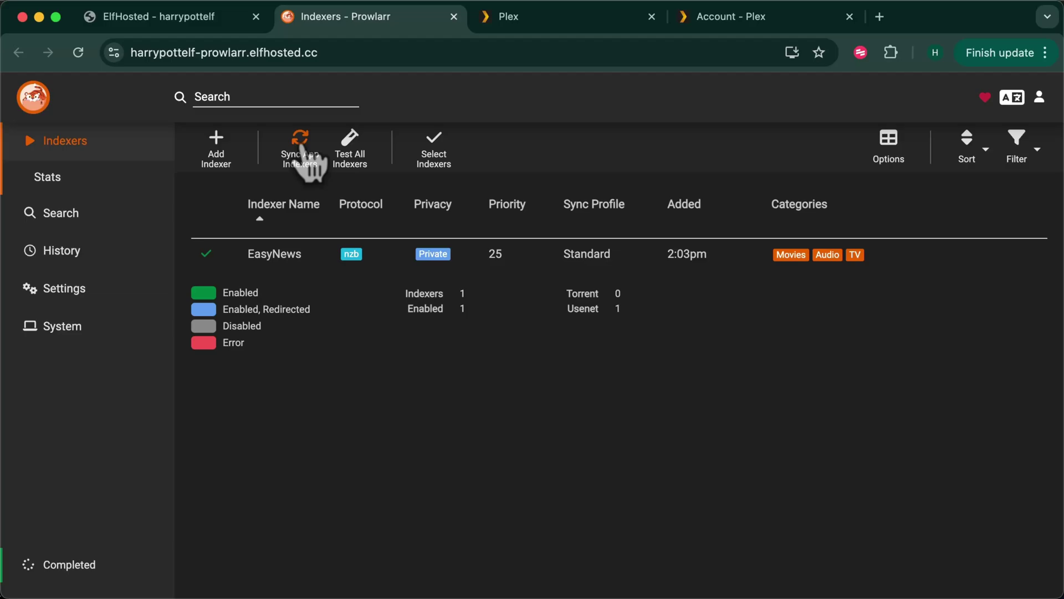
Step: Open Radarr's Settings > Indexers to see the synced EasyNews (Prowlarr) indexer
key("ctrl+shift+Tab")
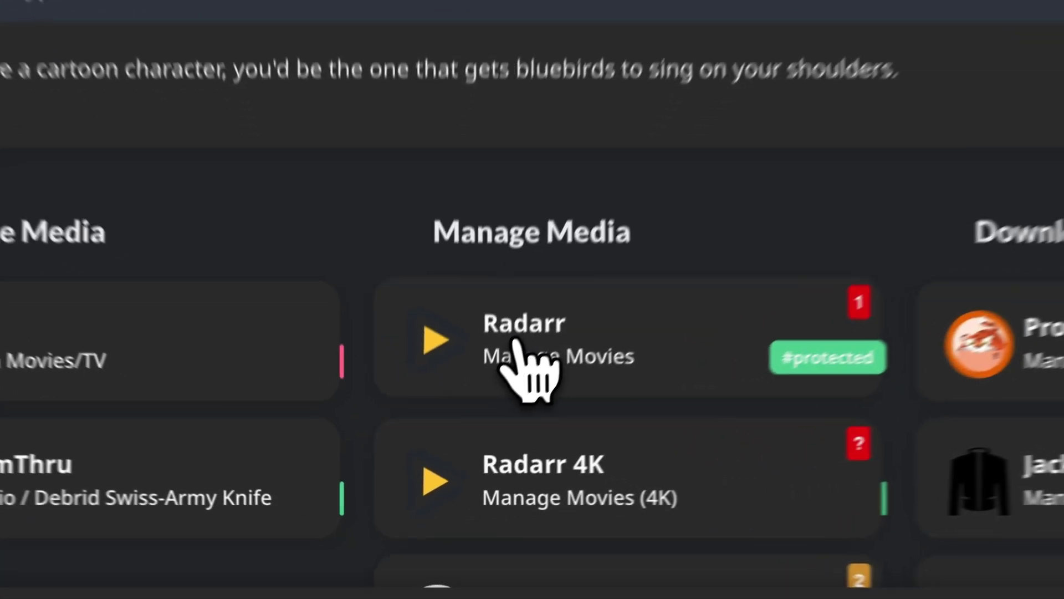
left_click(483, 426)
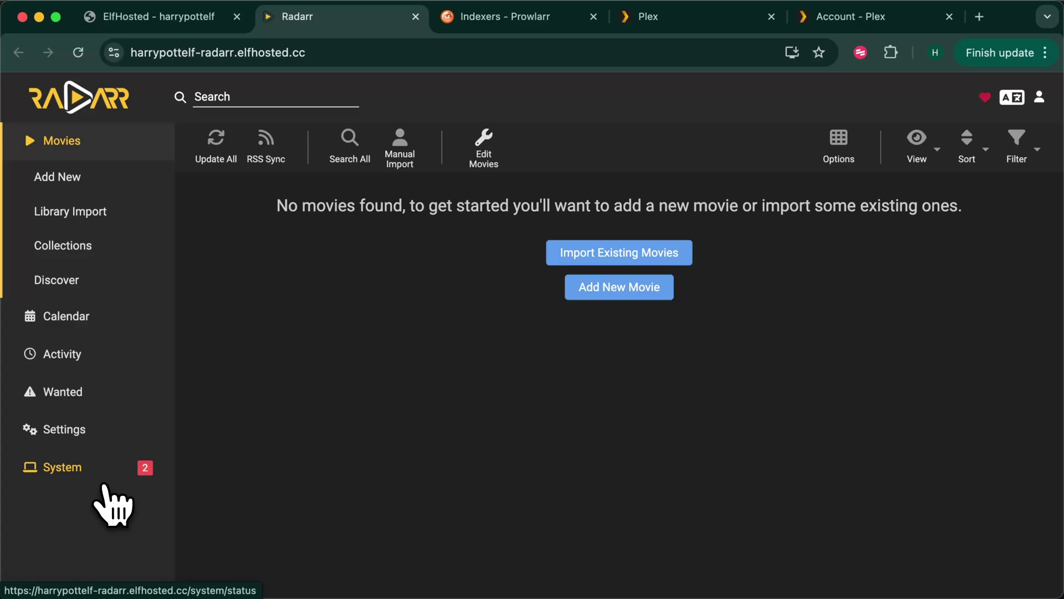
left_click(81, 435)
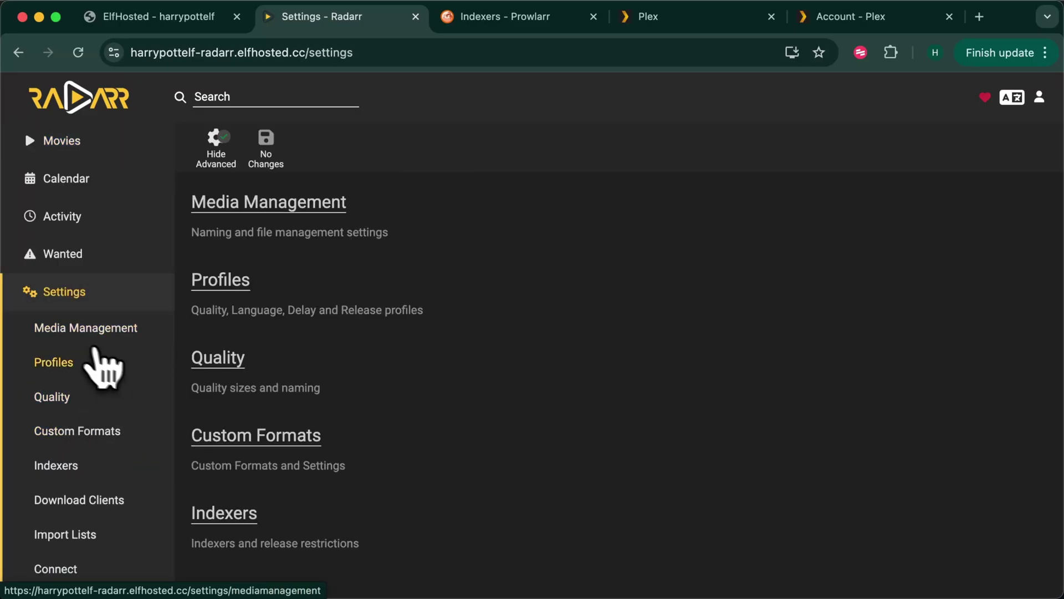
left_click(64, 470)
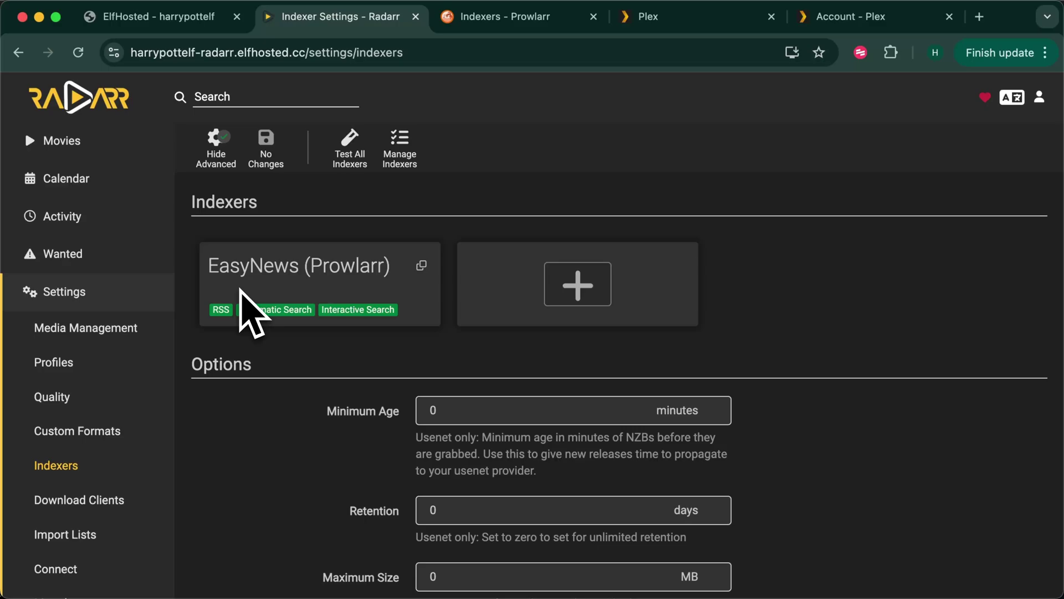
Step: Disable the Decypharr download client and enable Debridav [EN] (Usenet), saving each
left_click(80, 502)
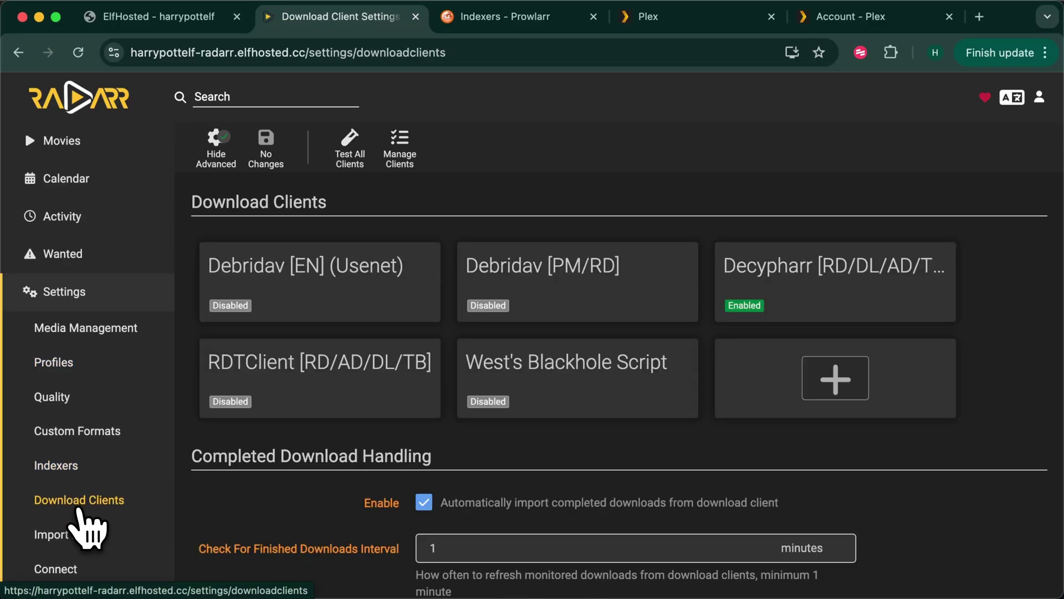
left_click(807, 273)
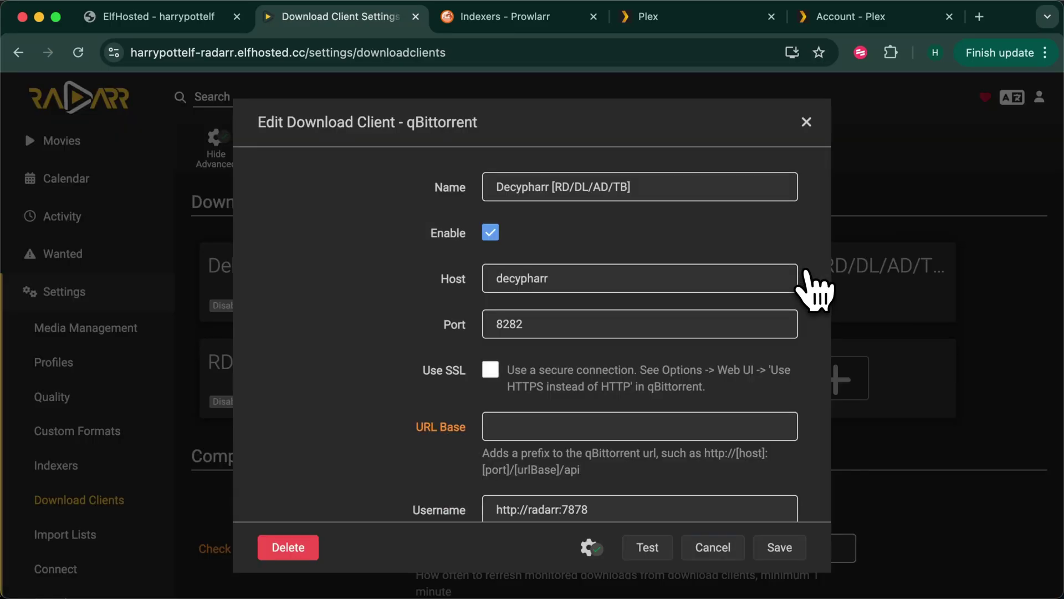
left_click(491, 233)
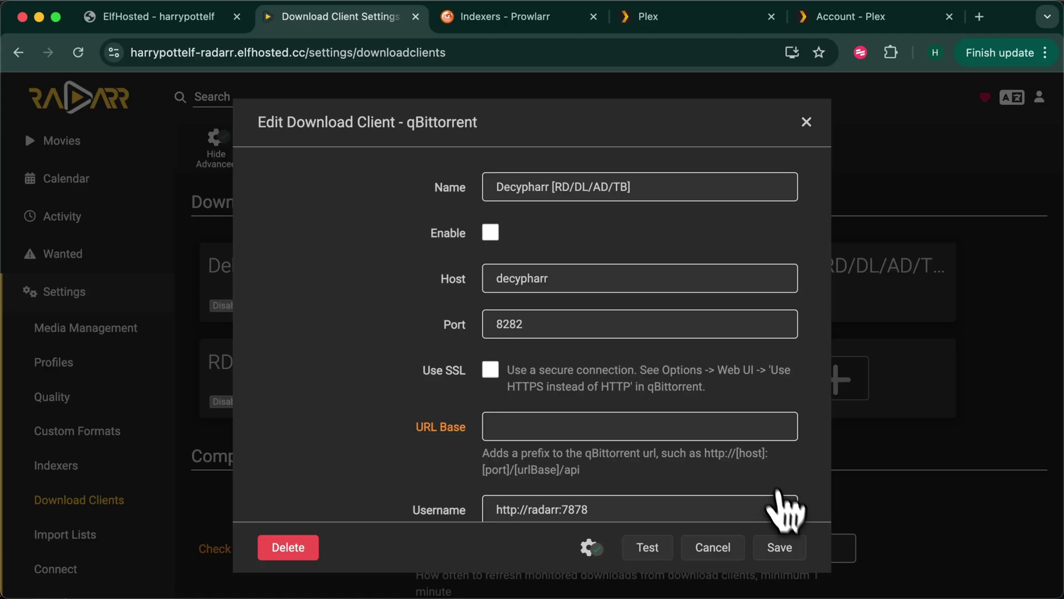
left_click(783, 552)
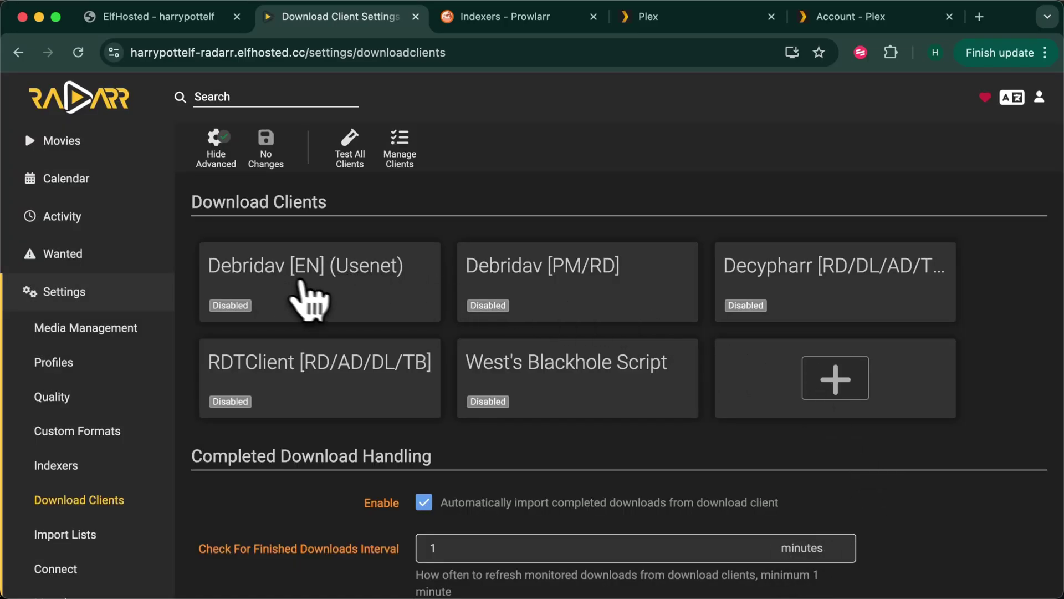
left_click(327, 294)
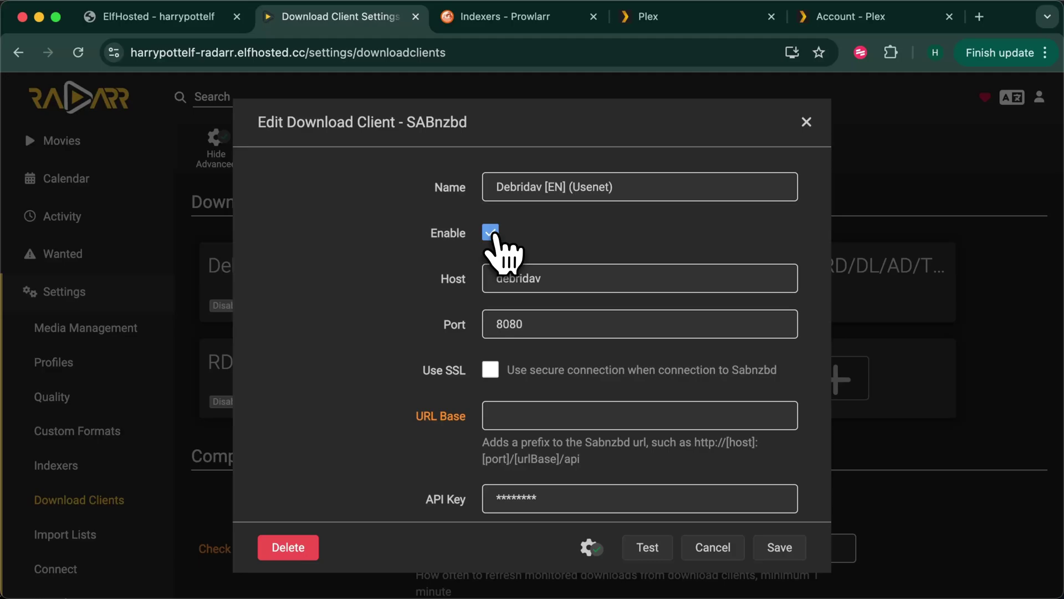
left_click(780, 549)
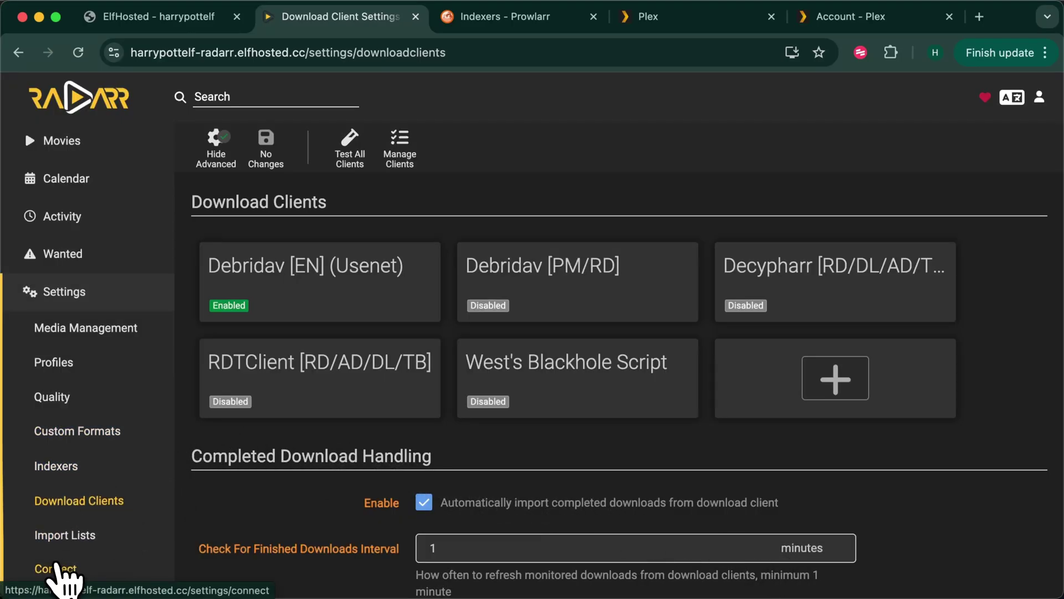
Step: Add a Plex Media Server connection and authenticate it with the Plex.tv account
left_click(57, 567)
left_click(320, 273)
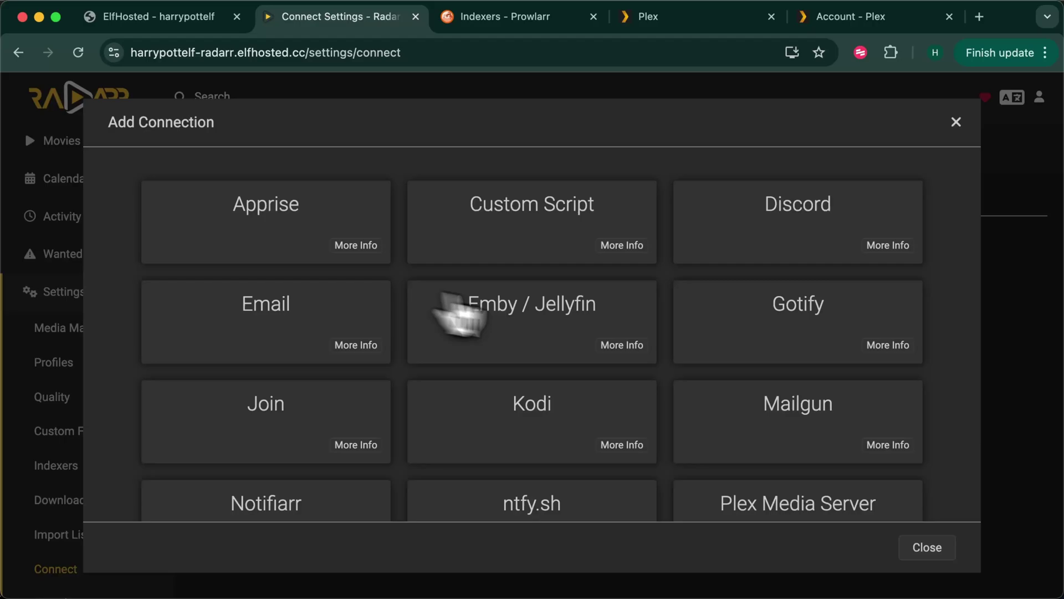
scroll(636, 392, "down", 3)
left_click(753, 322)
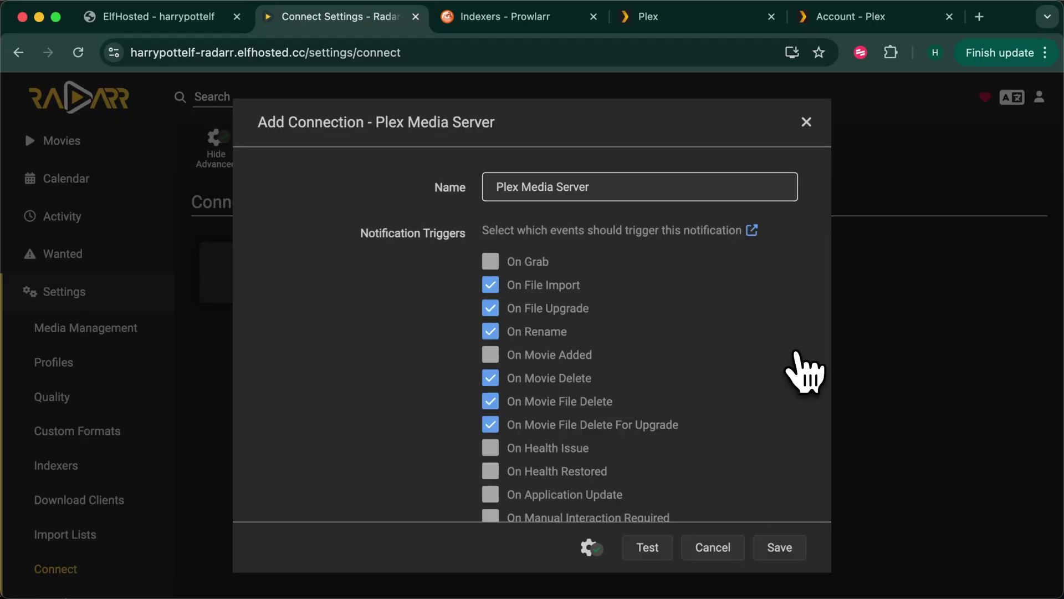
scroll(650, 354, "down", 10)
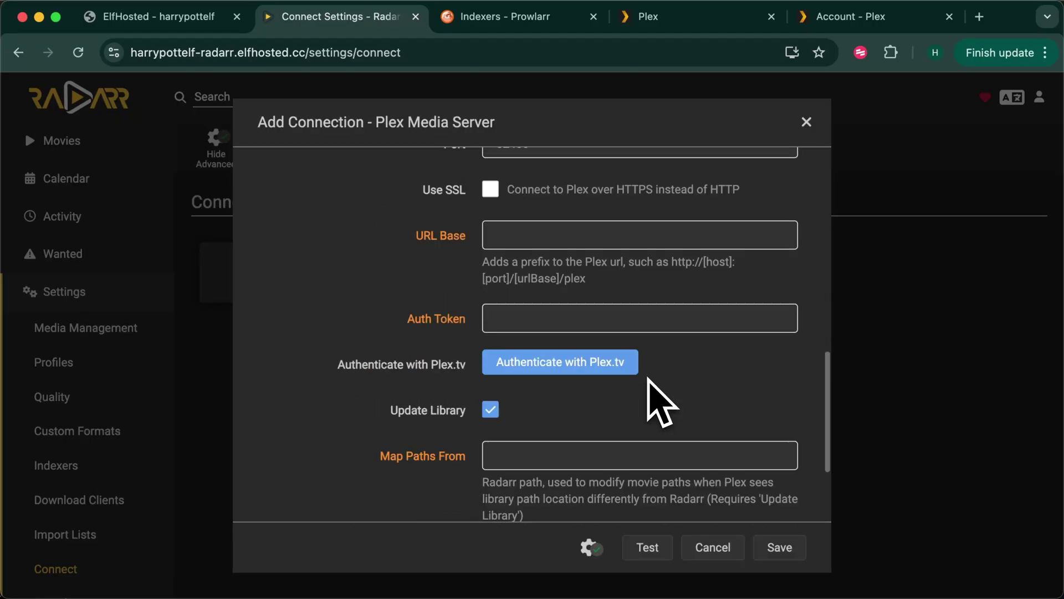
left_click(582, 366)
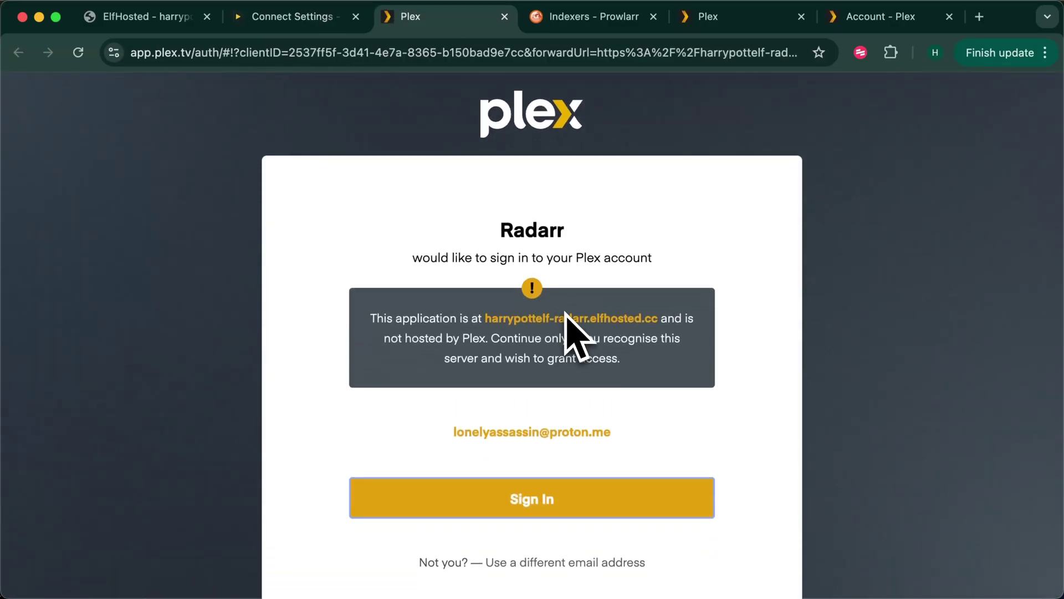
left_click(533, 502)
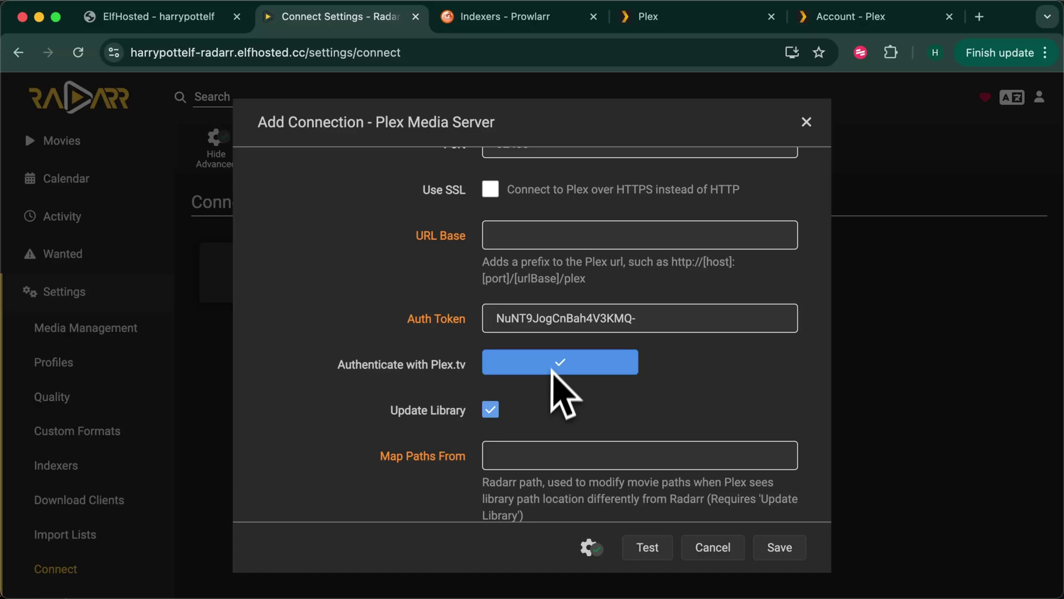
Step: Set the connection host to 'plex', keeping port 32400, and save it
scroll(547, 246, "up", 3)
scroll(532, 233, "up", 2)
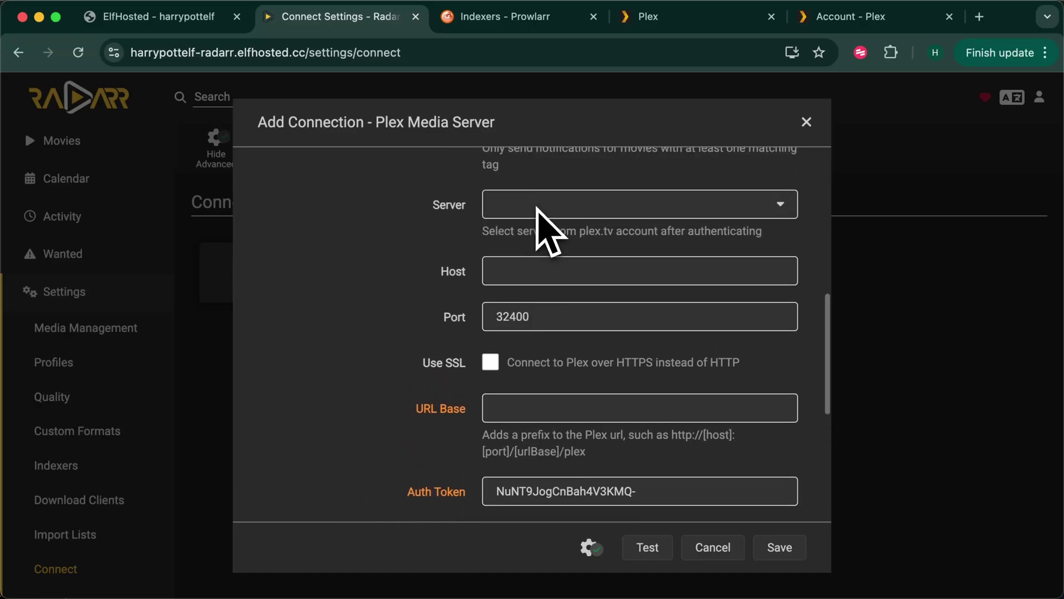
left_click(519, 271)
type("plex")
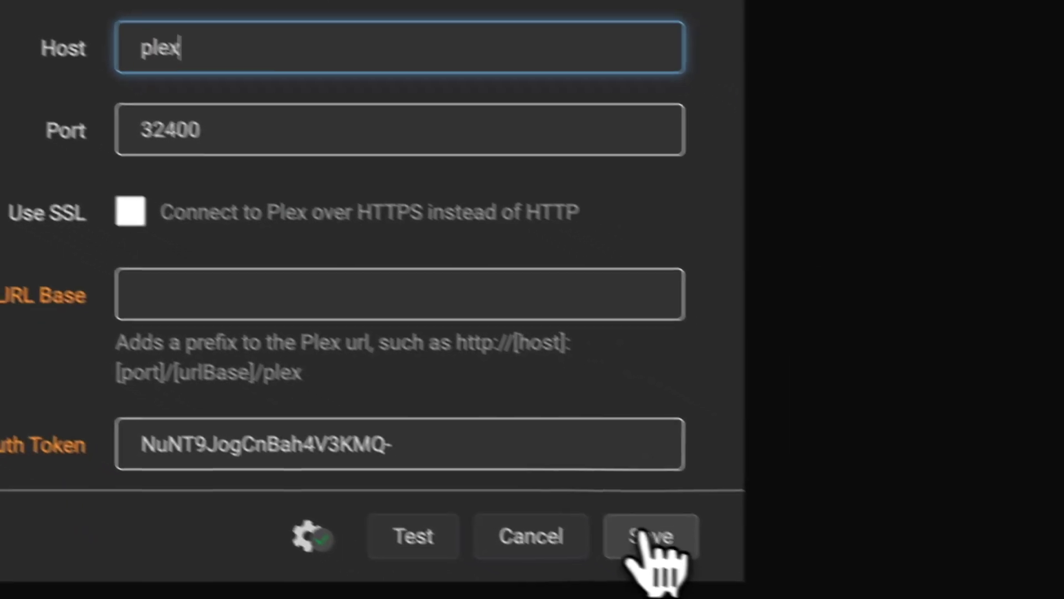
left_click(790, 594)
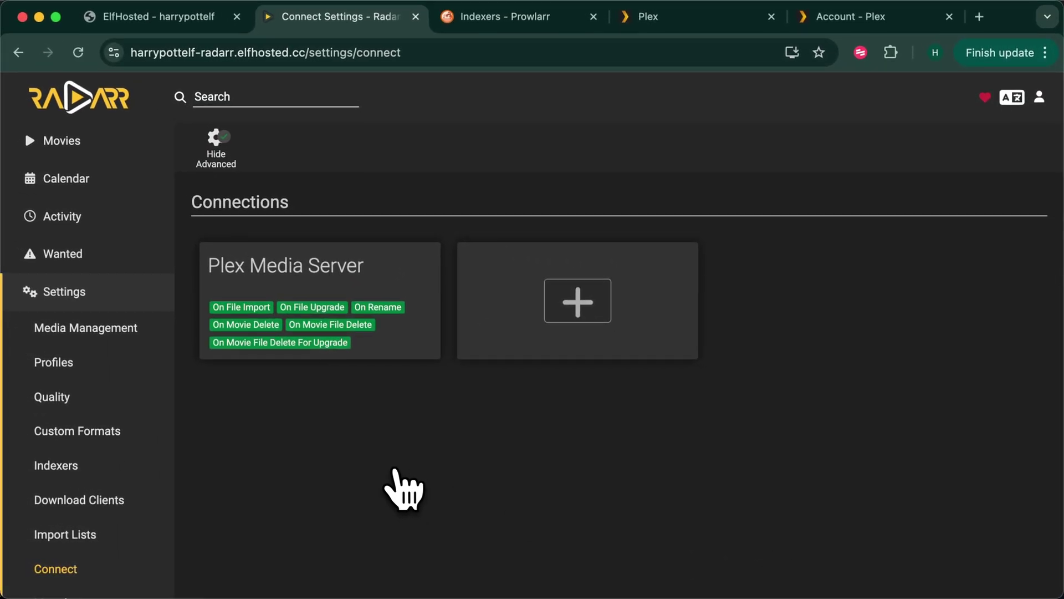
Step: Search 'white zombie' and add the 1932 film to the library with search started
left_click(61, 143)
left_click(662, 287)
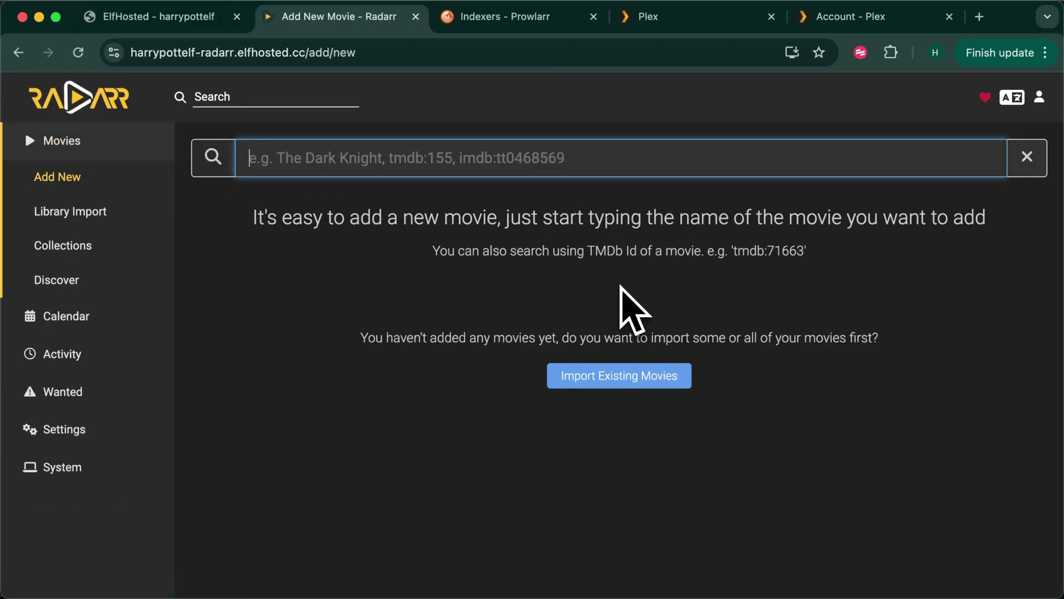
type("white")
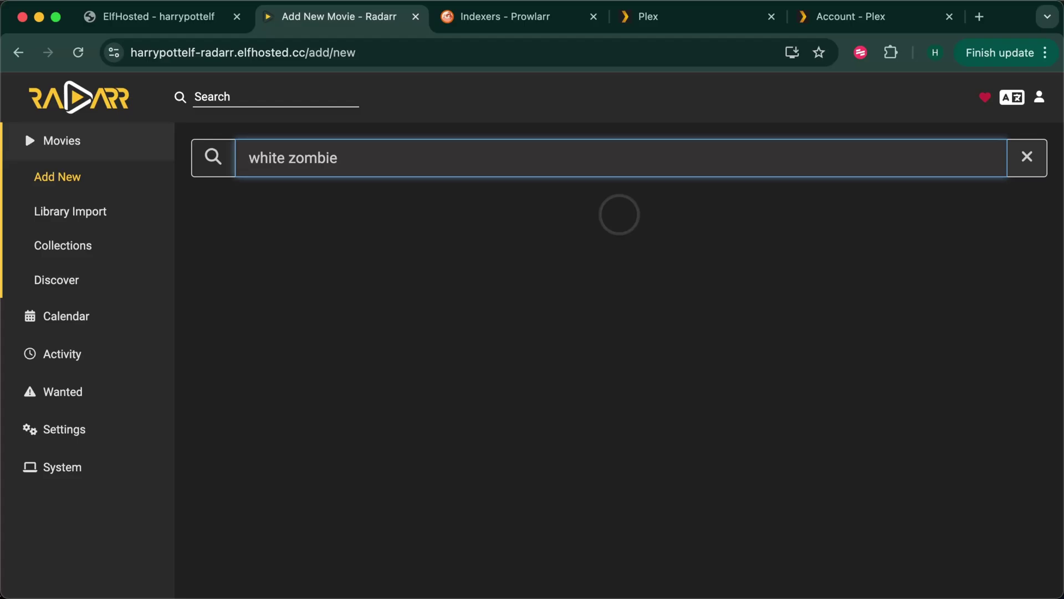
type(" zombie")
left_click(618, 260)
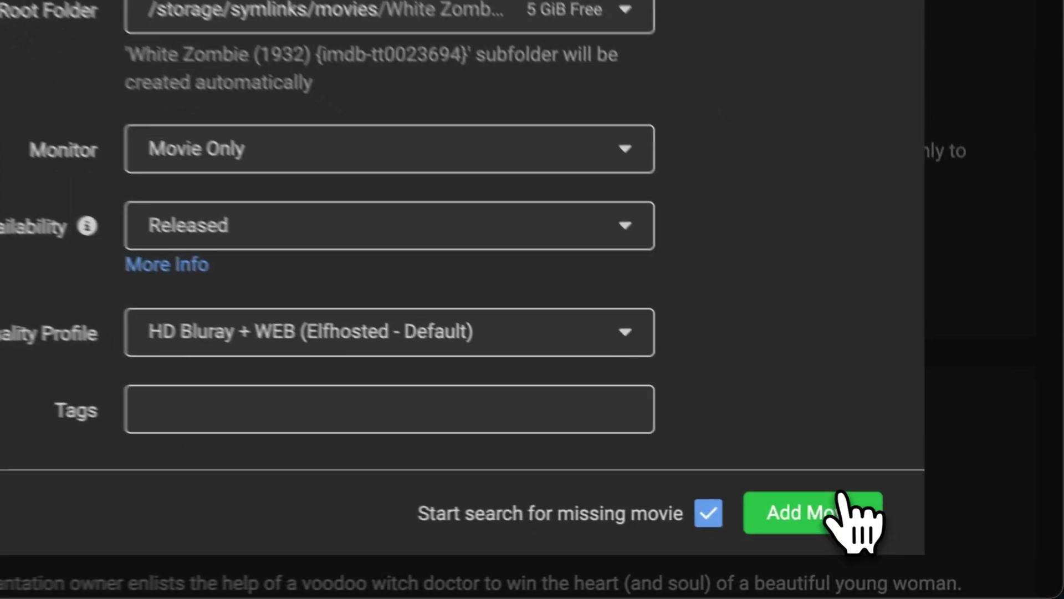
left_click(920, 545)
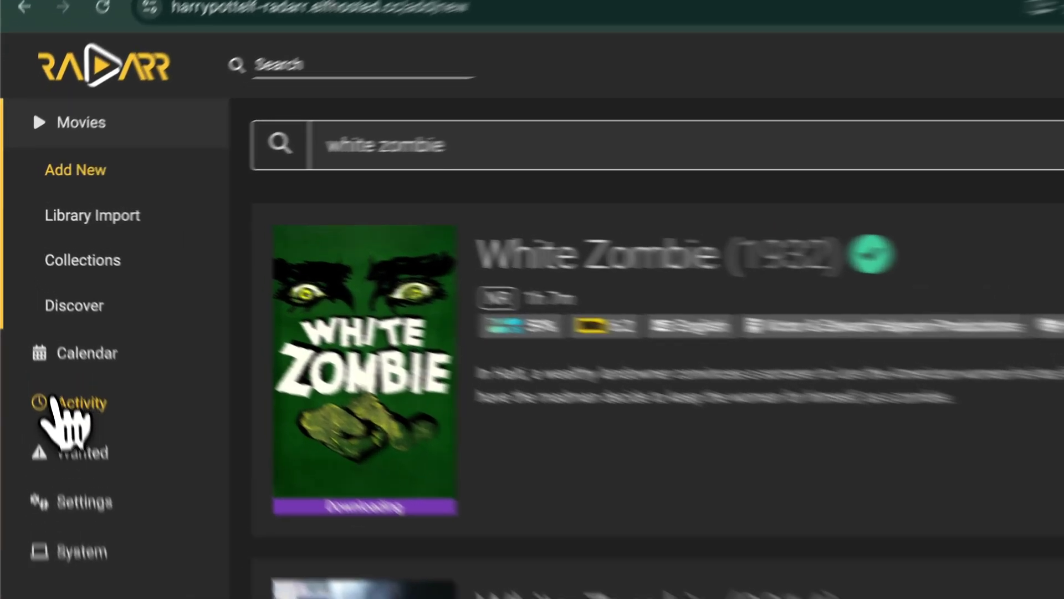
Step: Check the download queue, then view White Zombie's details and its /storage/symlinks/movies path
left_click(37, 353)
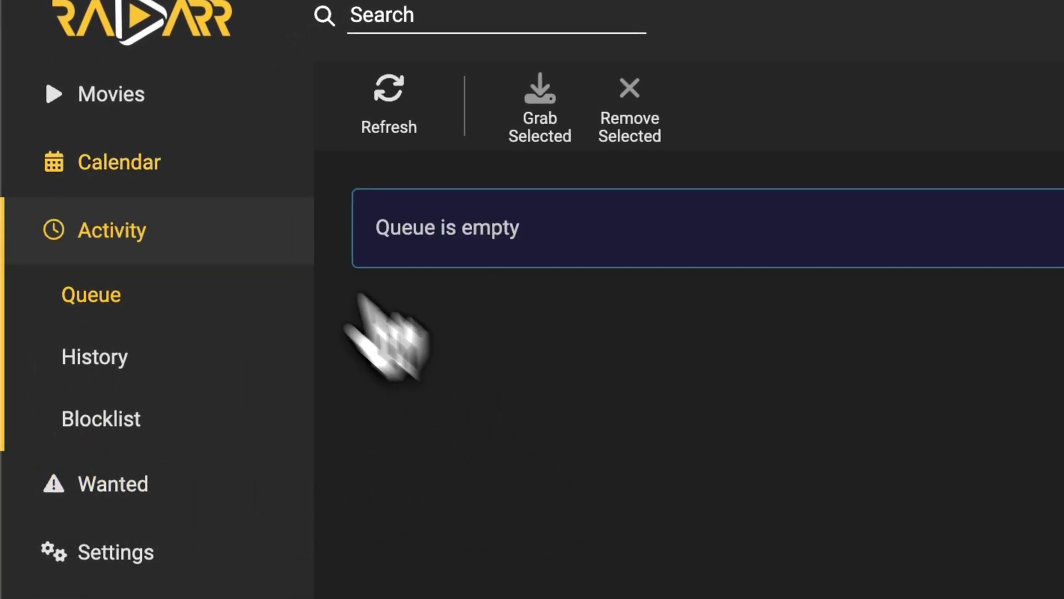
left_click(172, 122)
left_click(475, 324)
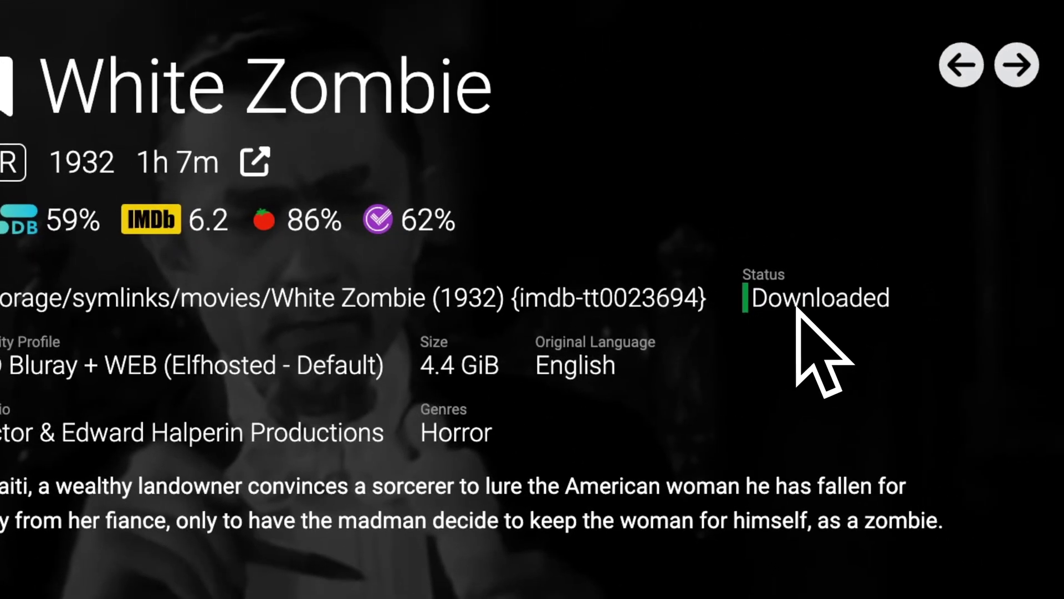
mouse_move(835, 312)
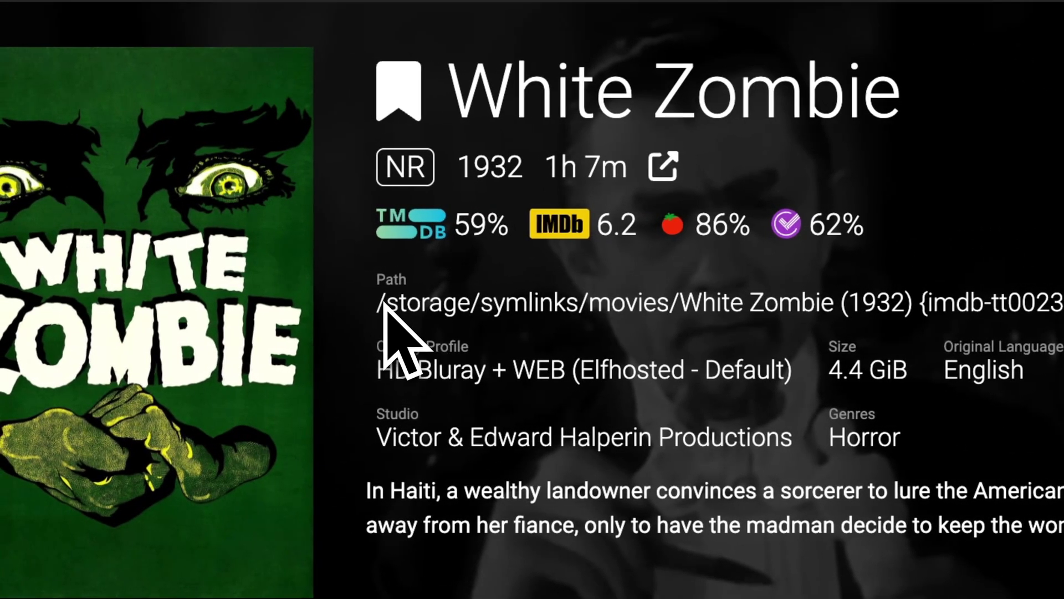
left_click_drag(394, 308, 682, 307)
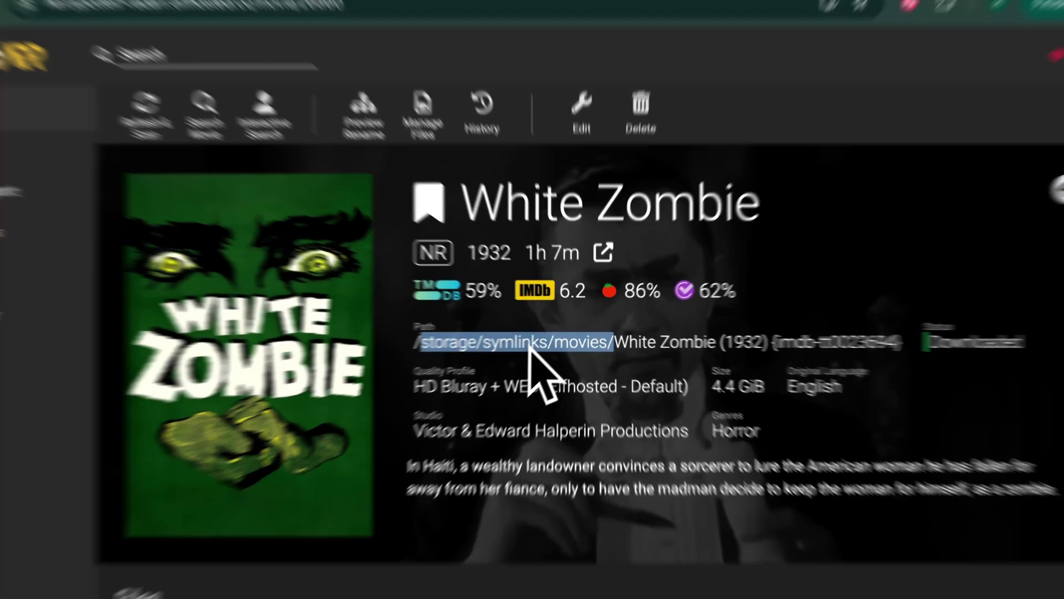
left_click(552, 341)
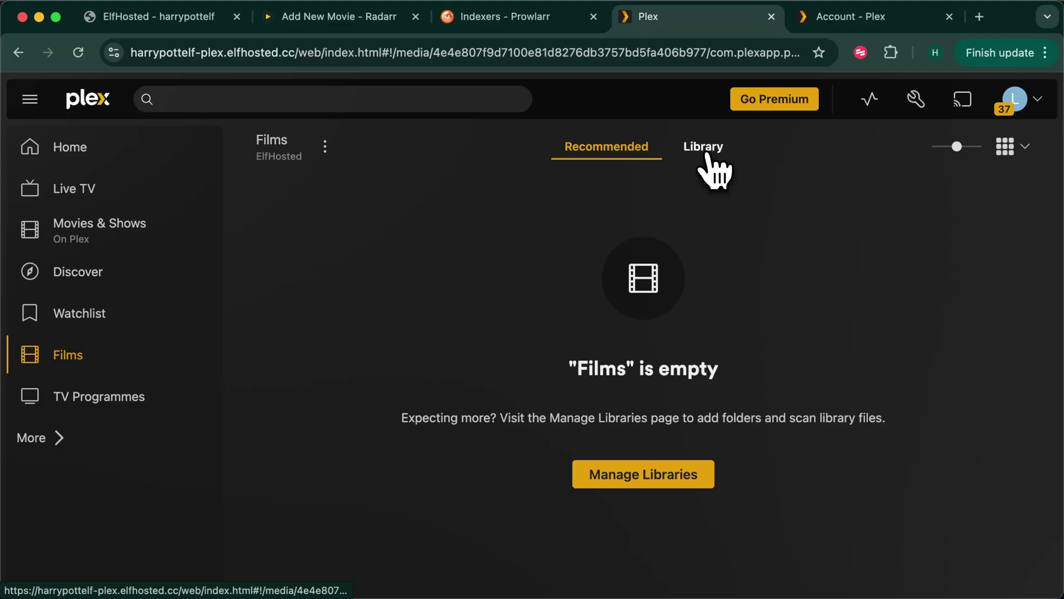
Step: Show the full Films library, play White Zombie (1932), then stop playback
left_click(707, 155)
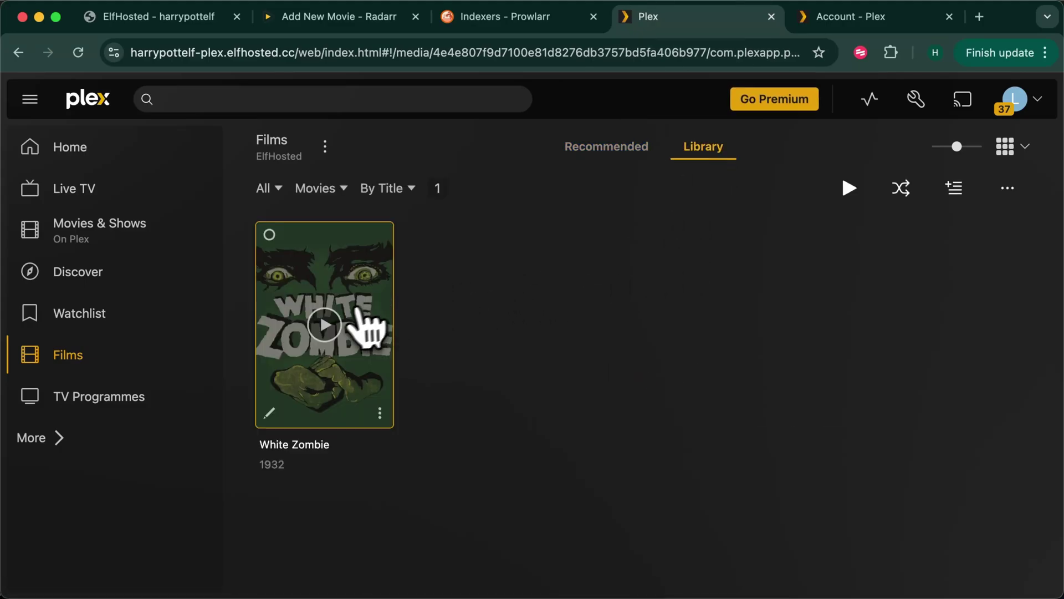
left_click(329, 324)
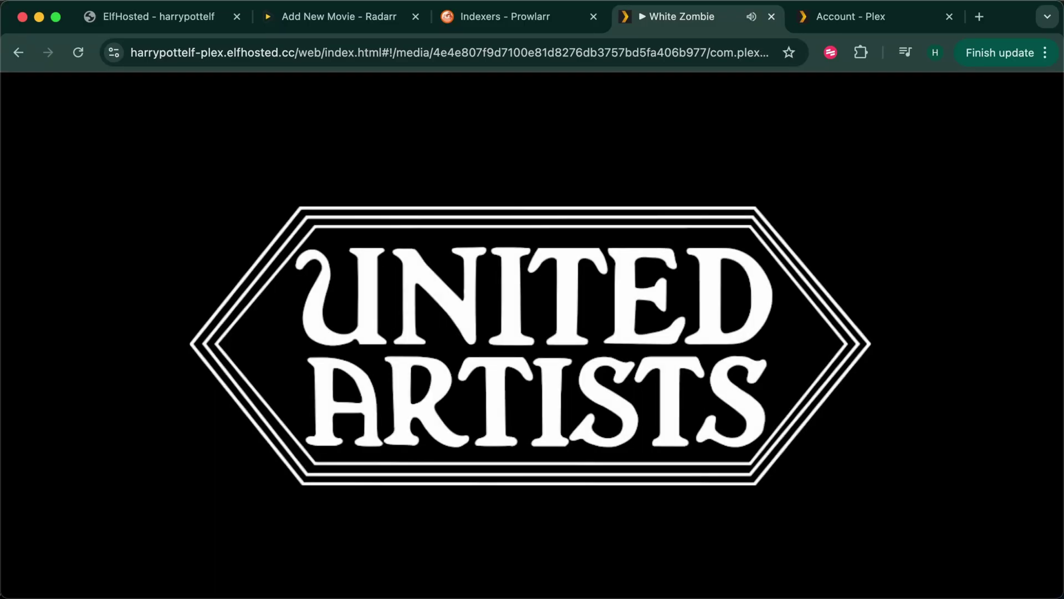
mouse_move(458, 328)
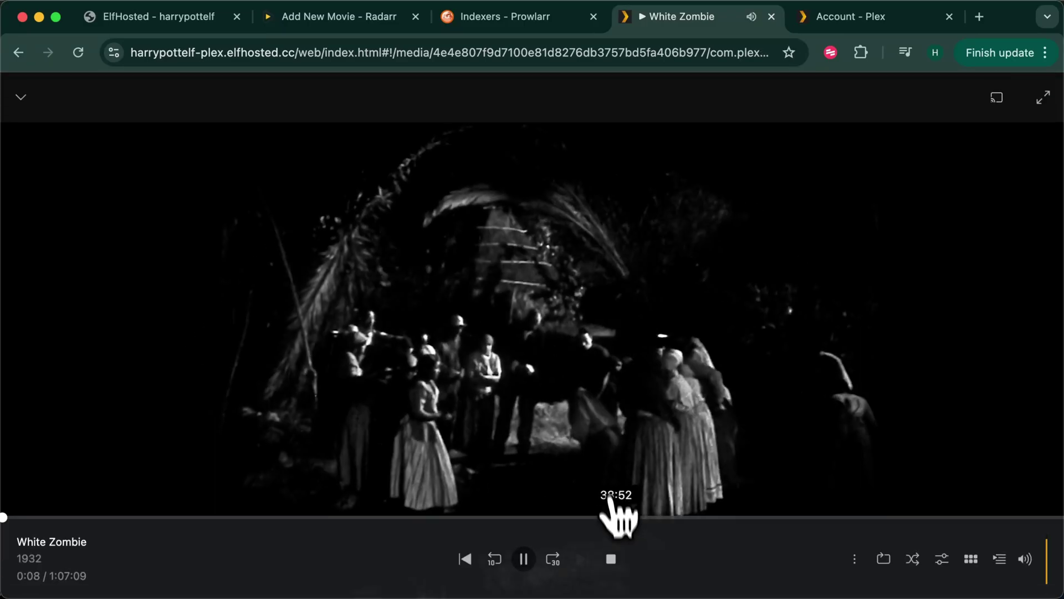
left_click(610, 559)
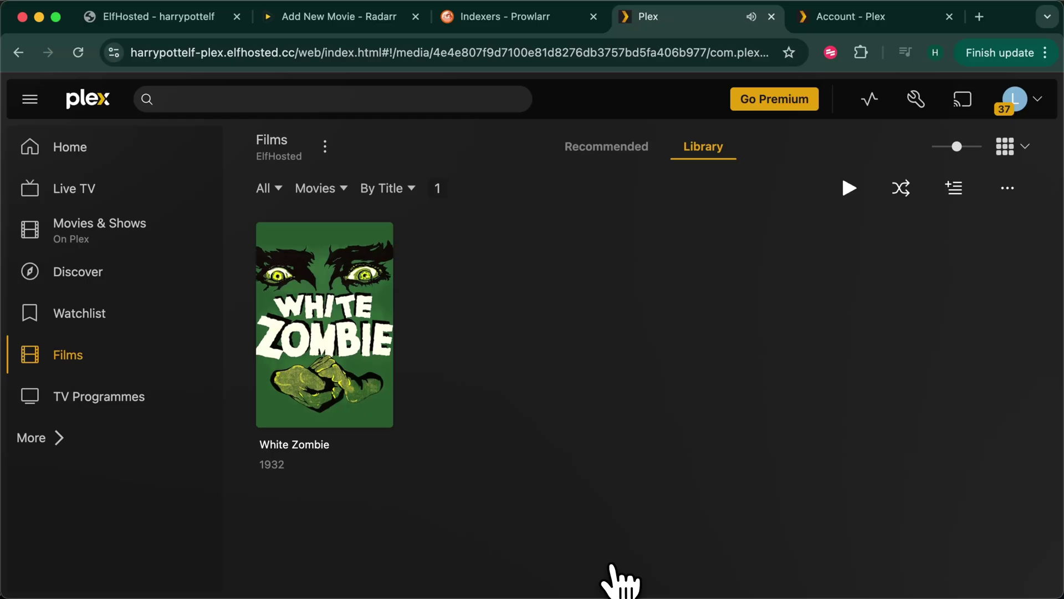
Step: Return to the ElfHosted dashboard and scroll through the Plex, Radarr, Sonarr and Prowlarr app cards
key("super+1")
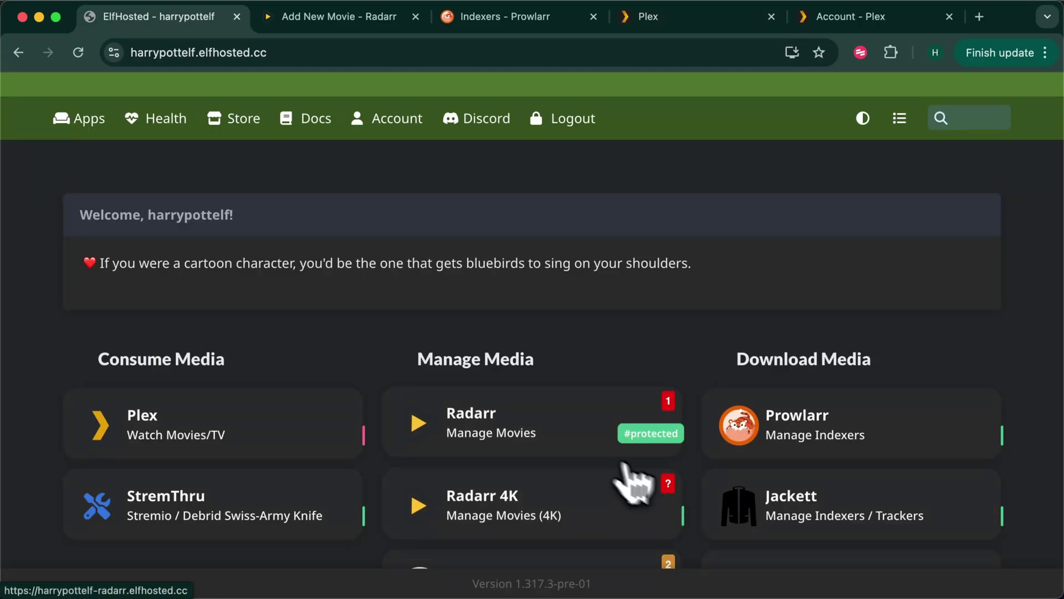
scroll(576, 460, "down", 1)
scroll(508, 438, "down", 1)
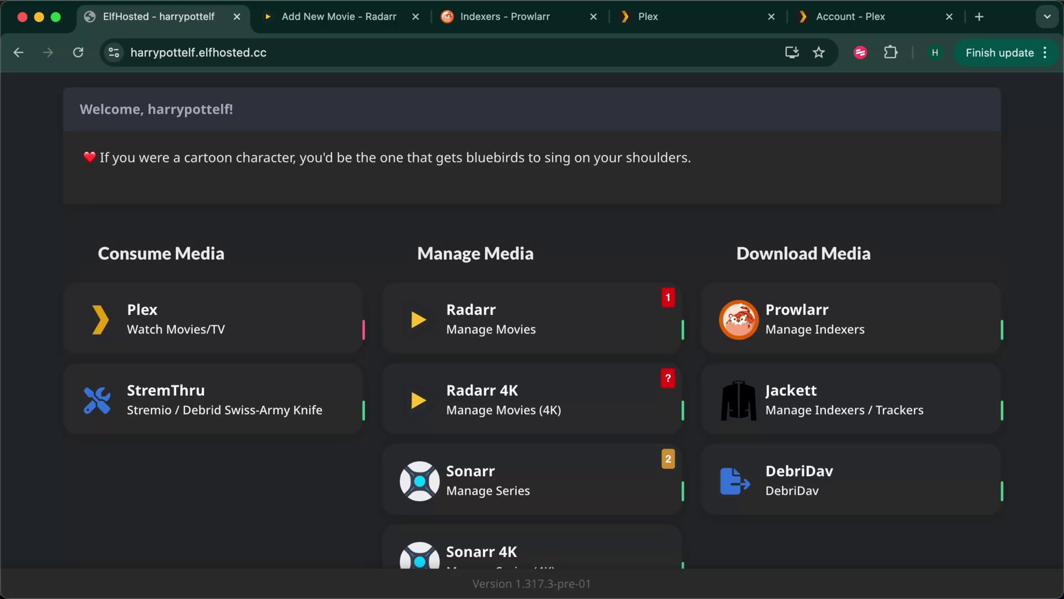
Step: Load discord.elfhosted.com in a new tab and scroll the Funky Penguin server invite page
key("super+t")
type("disco")
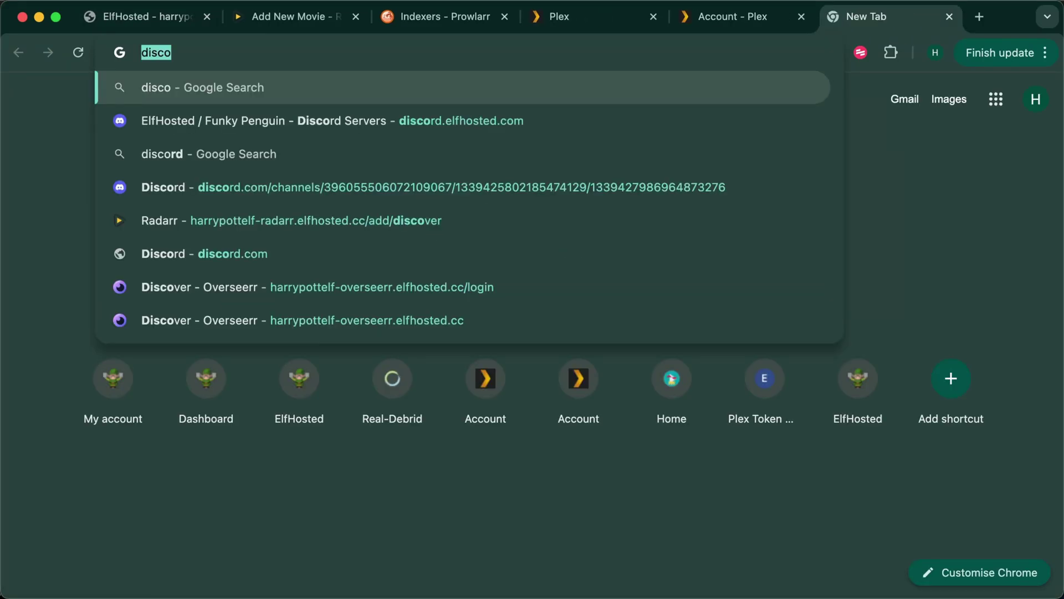
type("disc")
key("Return")
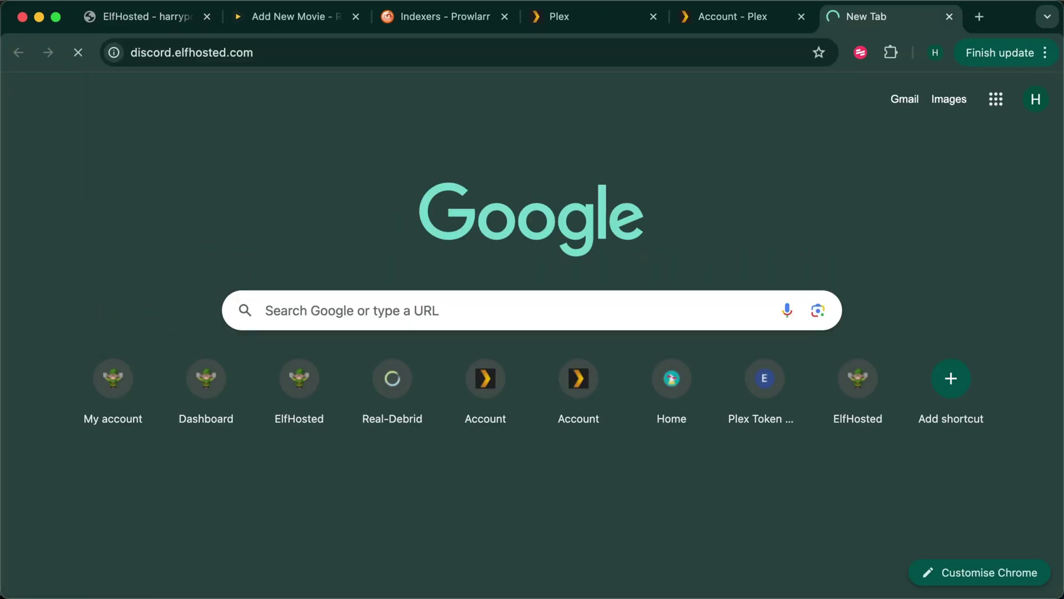
scroll(460, 524, "down", 3)
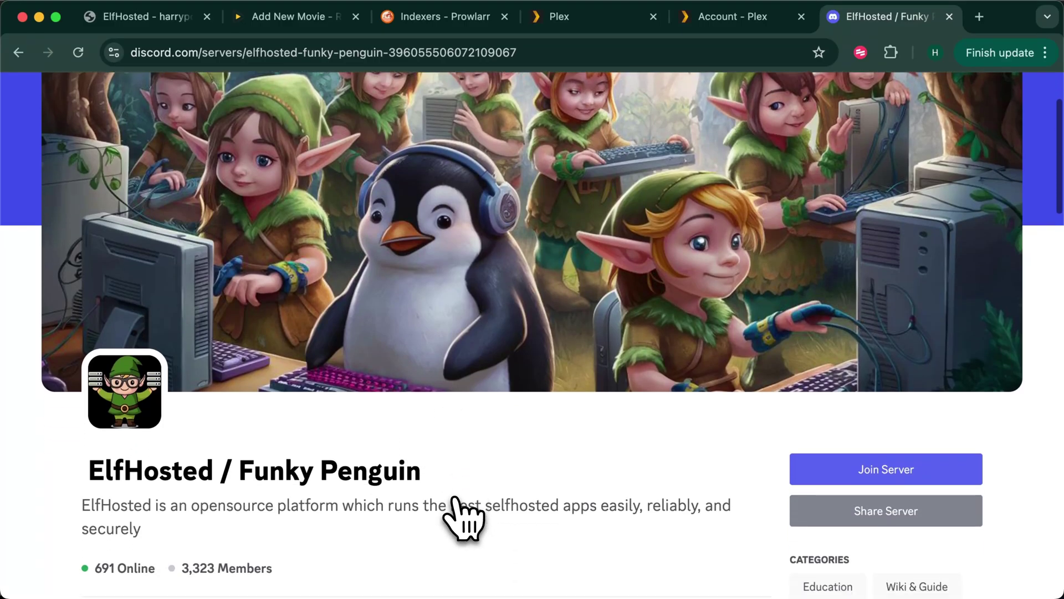
scroll(460, 521, "down", 3)
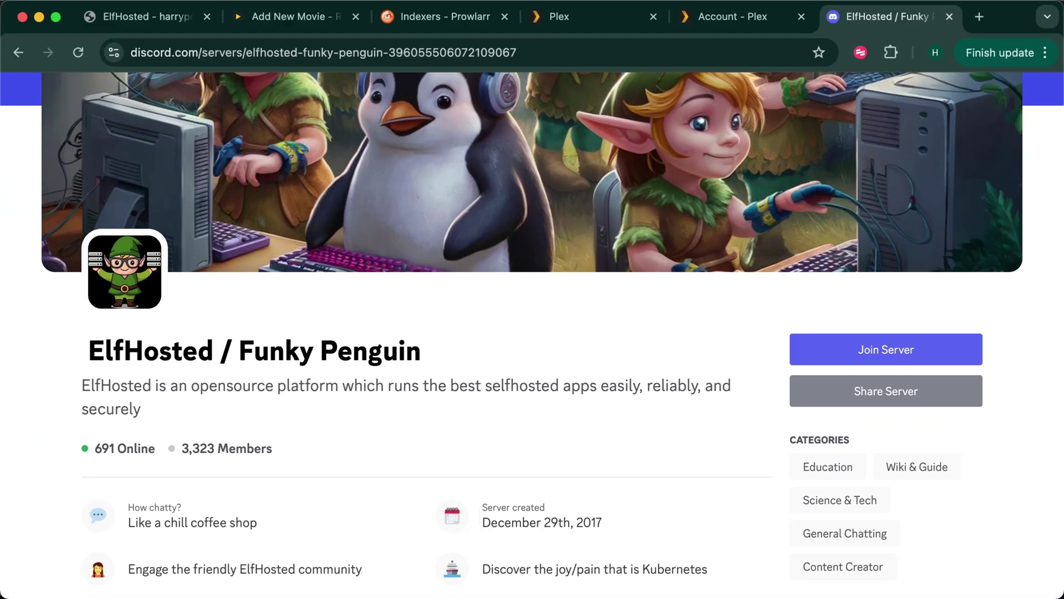
scroll(532, 333, "down", 1)
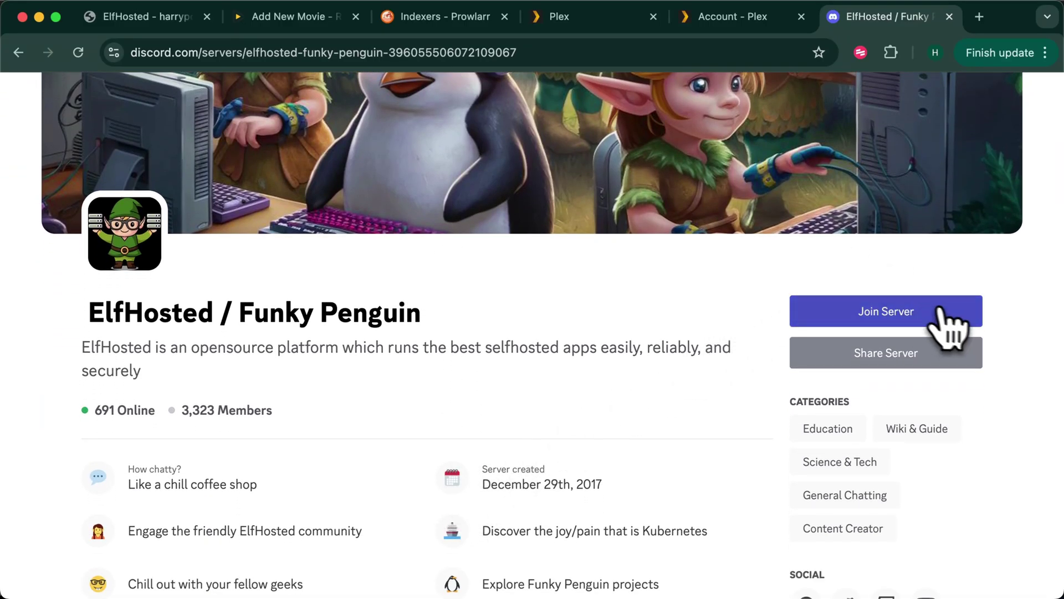